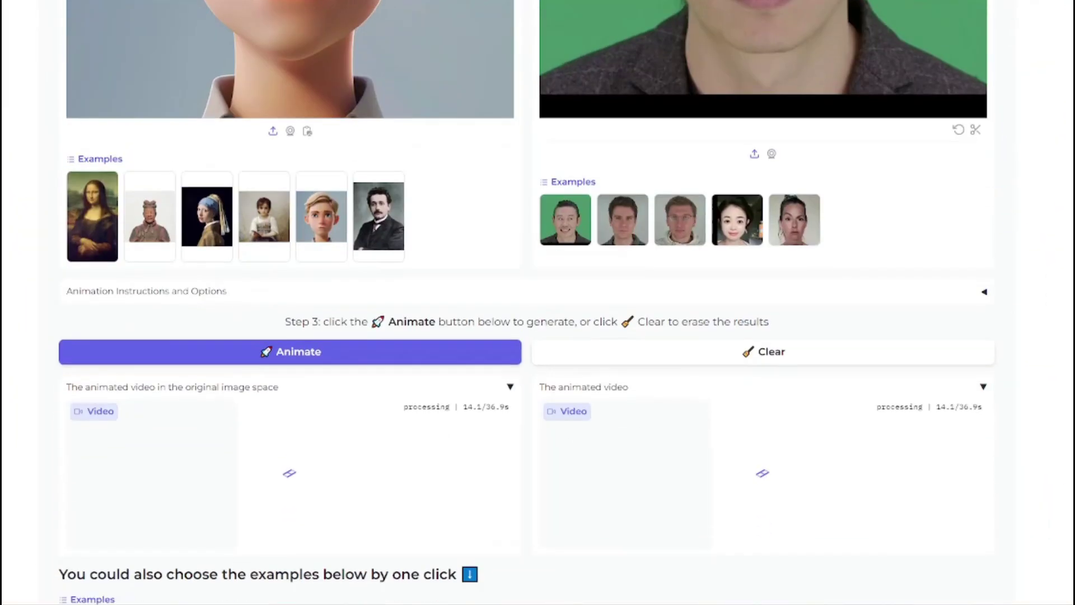
# Scroll through the current page, then glance at the Replicate live-portrait examples page
pyautogui.scroll(-10, 538, 302)
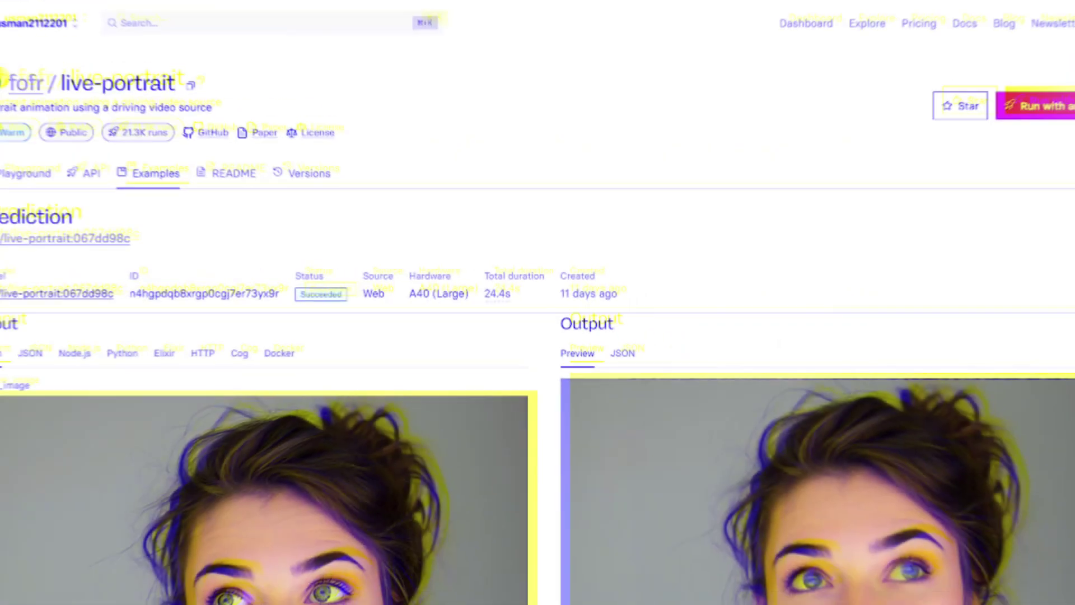
pyautogui.scroll(-6, 538, 302)
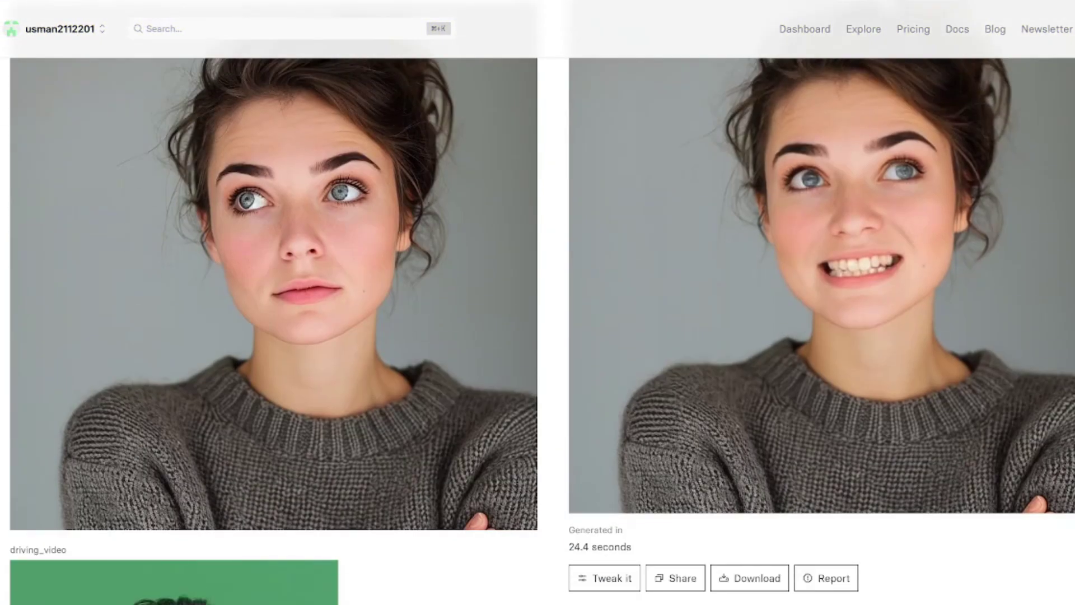
pyautogui.scroll(-15, 537, 303)
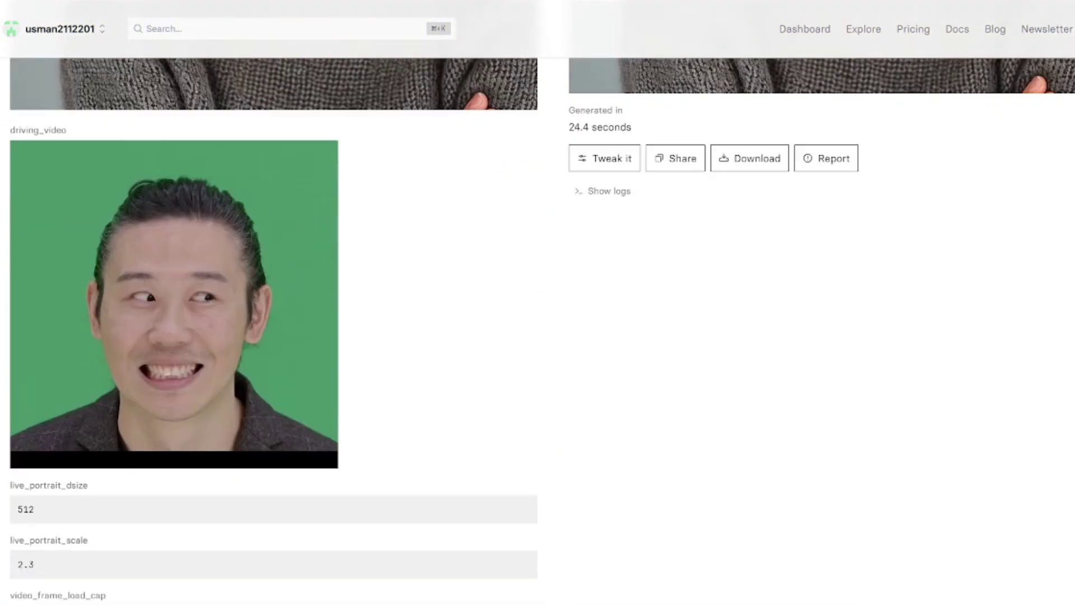
pyautogui.scroll(-20, 538, 302)
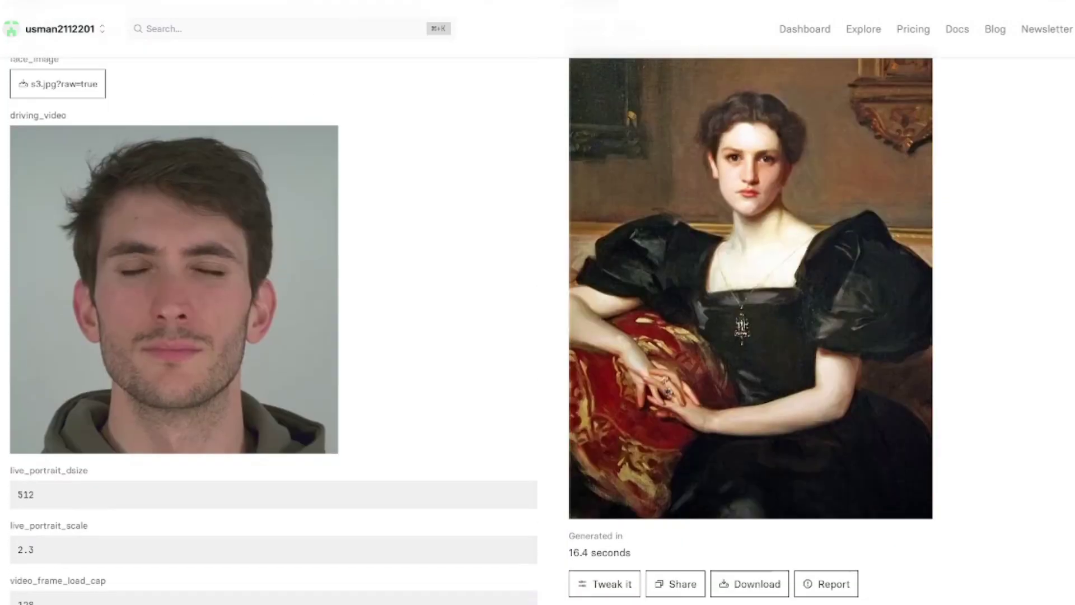
pyautogui.scroll(-10, 537, 302)
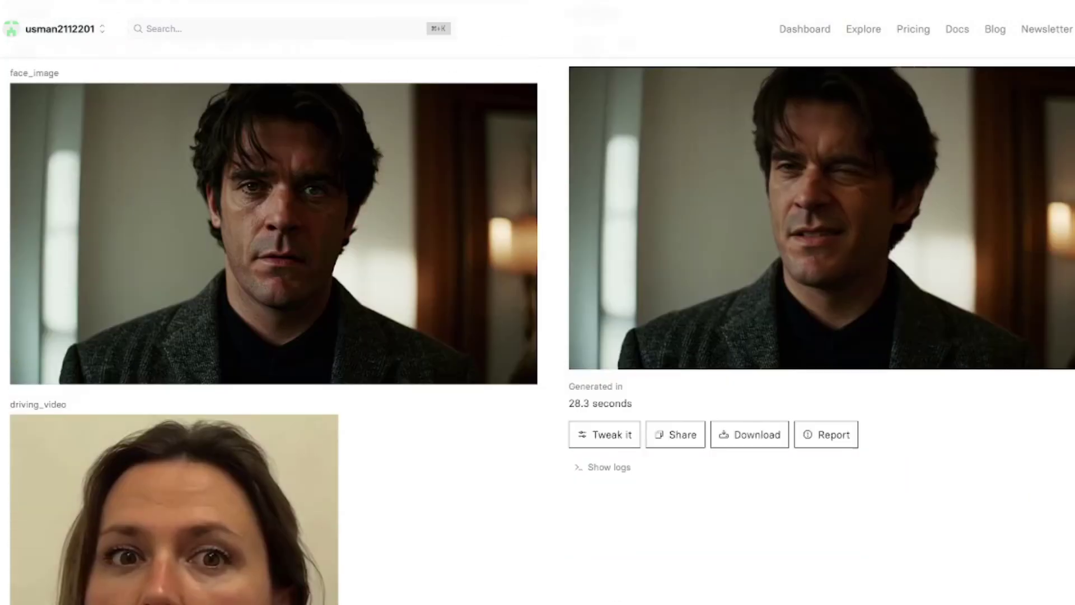
pyautogui.scroll(-20, 537, 302)
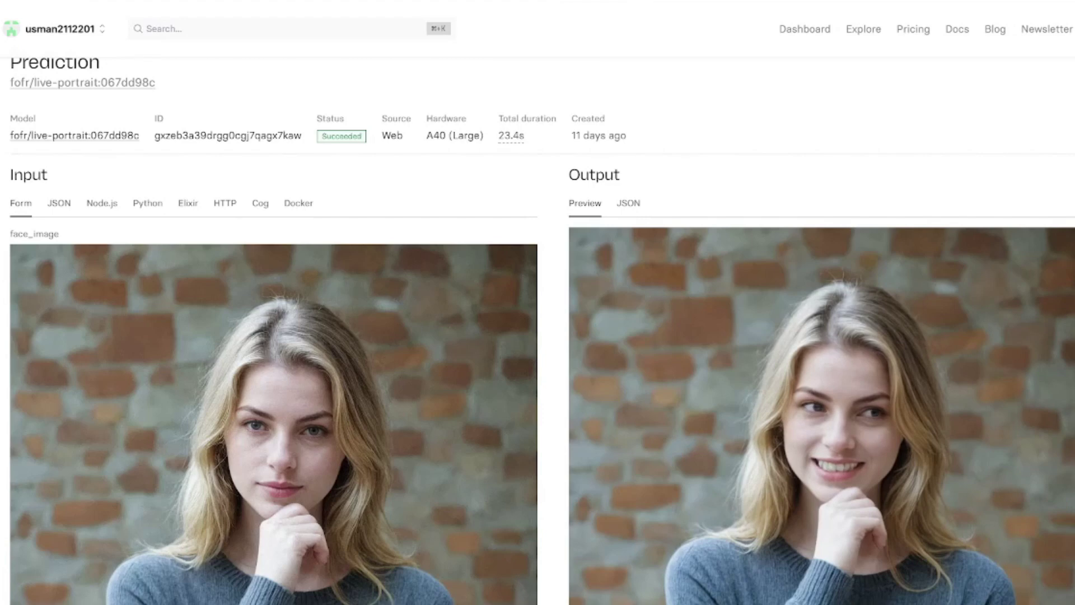
pyautogui.scroll(-20, 538, 302)
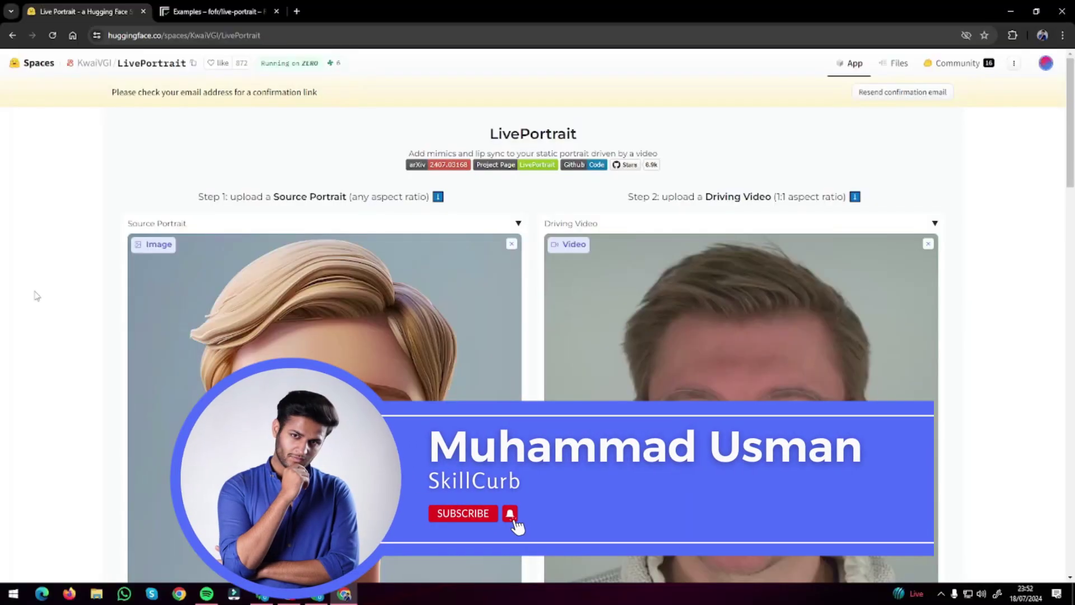
pyautogui.scroll(-15, 39, 292)
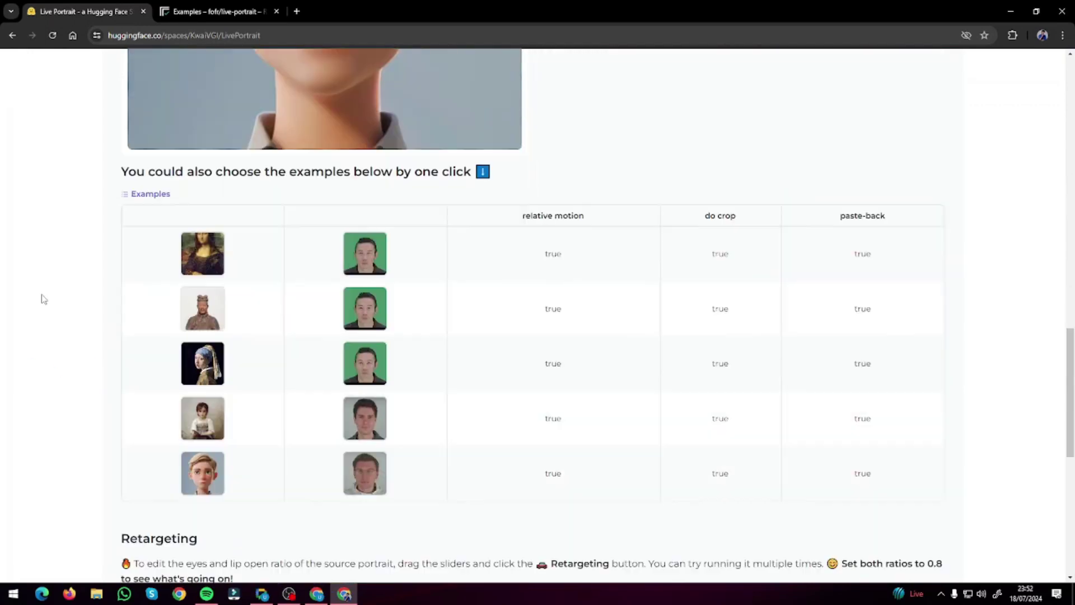
pyautogui.scroll(5, 42, 297)
pyautogui.scroll(10, 42, 299)
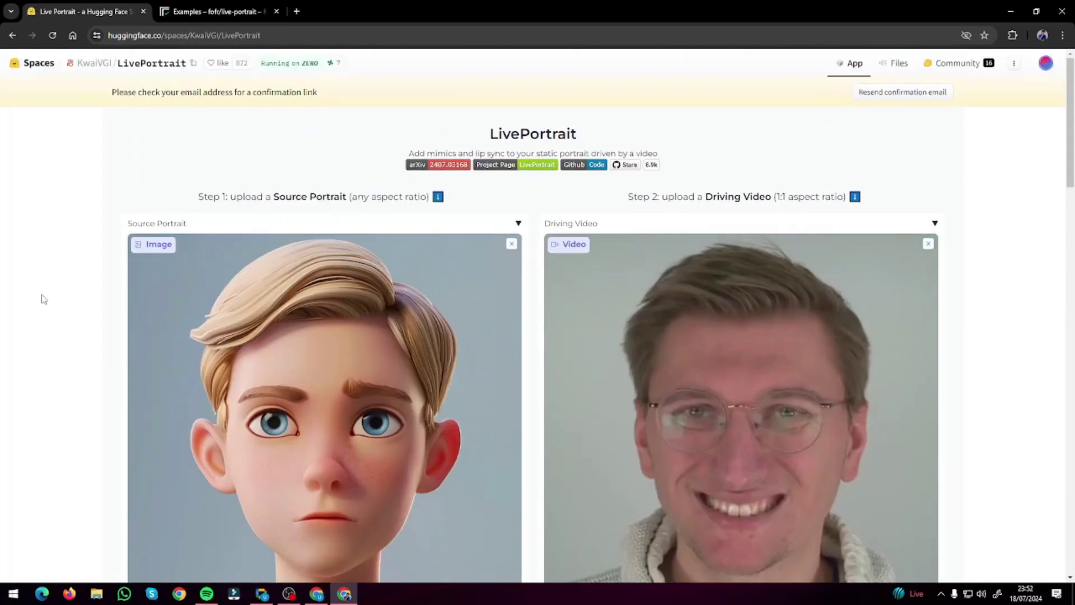
pyautogui.click(205, 7)
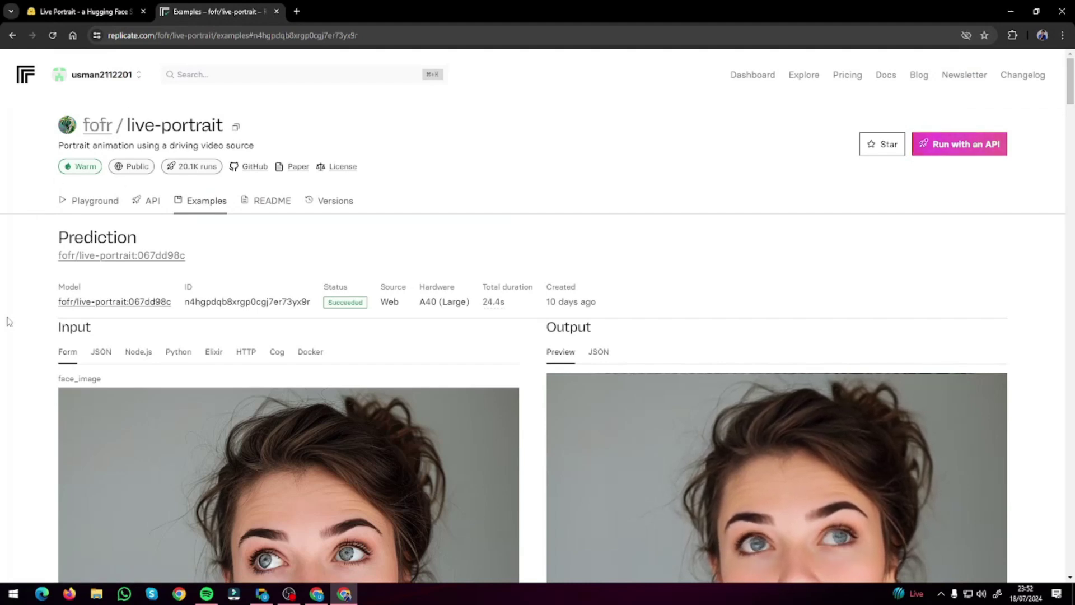
pyautogui.scroll(-10, 15, 314)
pyautogui.scroll(10, 12, 308)
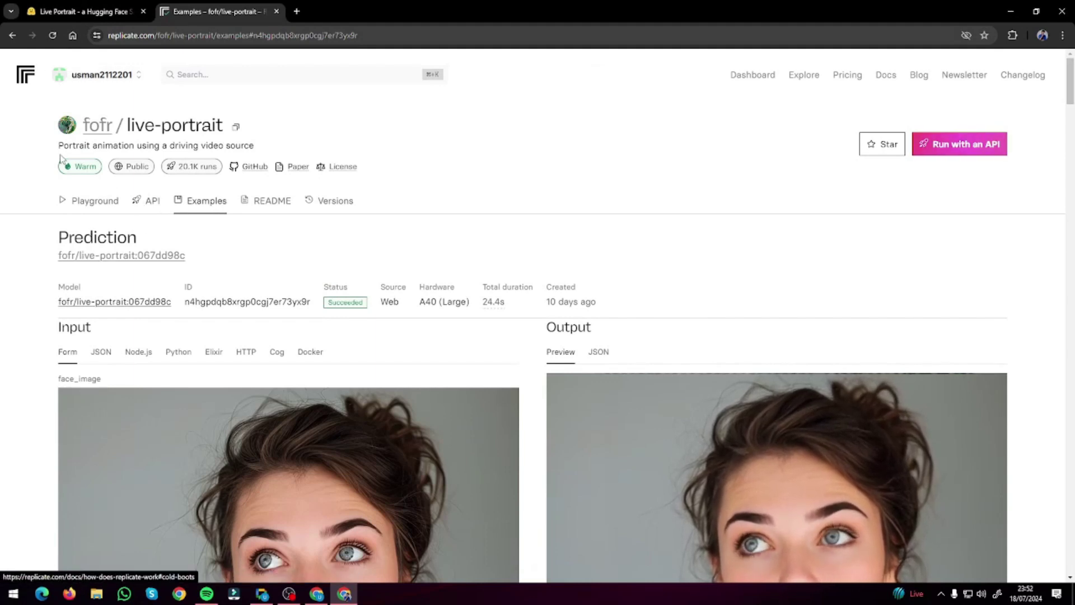
# Back in the LivePortrait Space, replay the animated cartoon portrait video
pyautogui.click(85, 5)
pyautogui.scroll(-20, 58, 297)
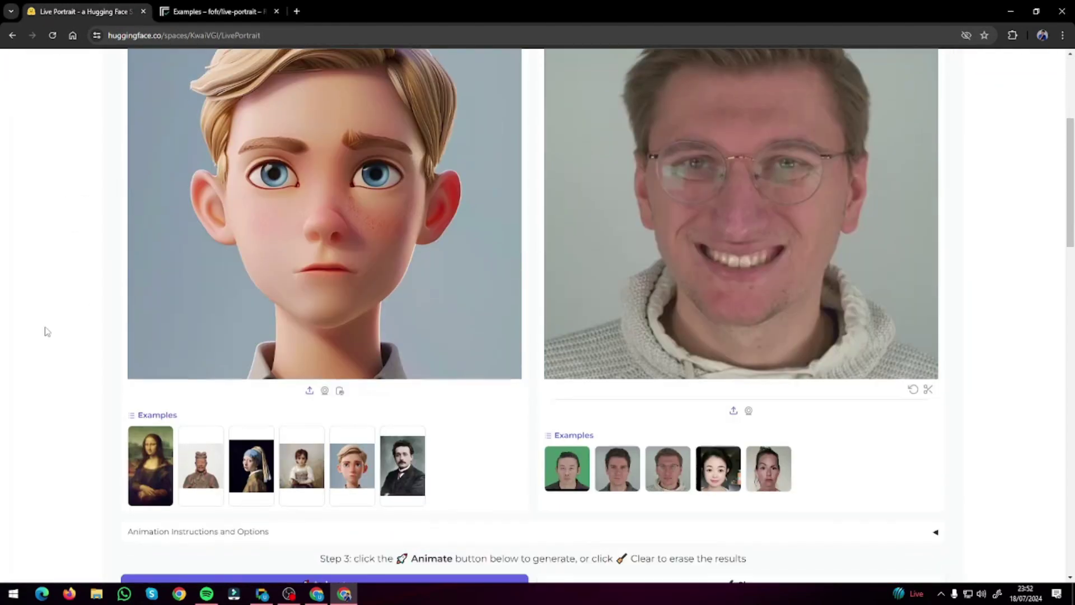
pyautogui.scroll(-7, 39, 336)
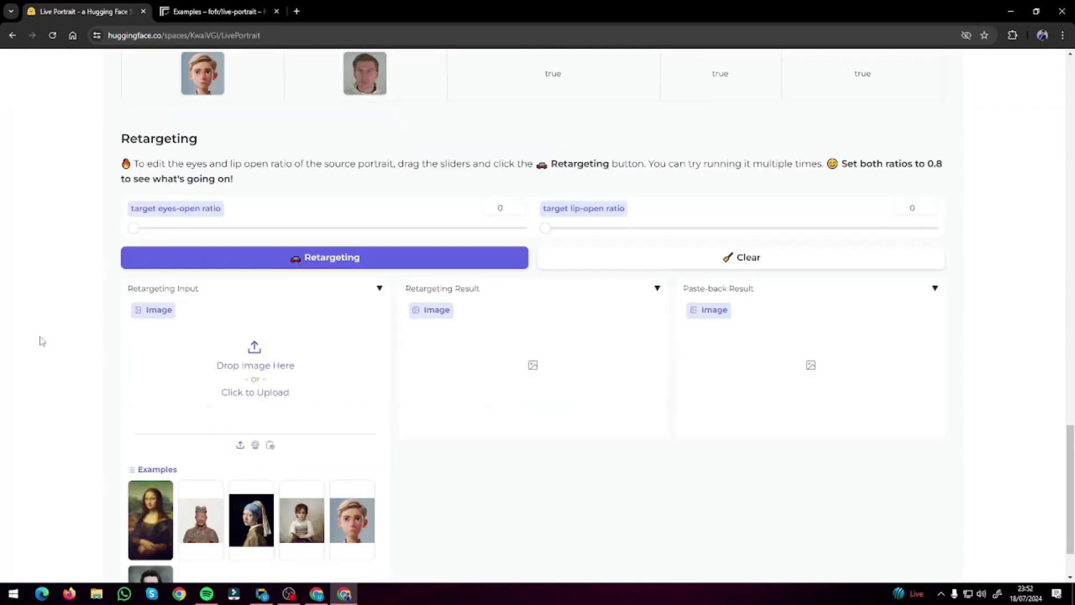
pyautogui.scroll(20, 39, 317)
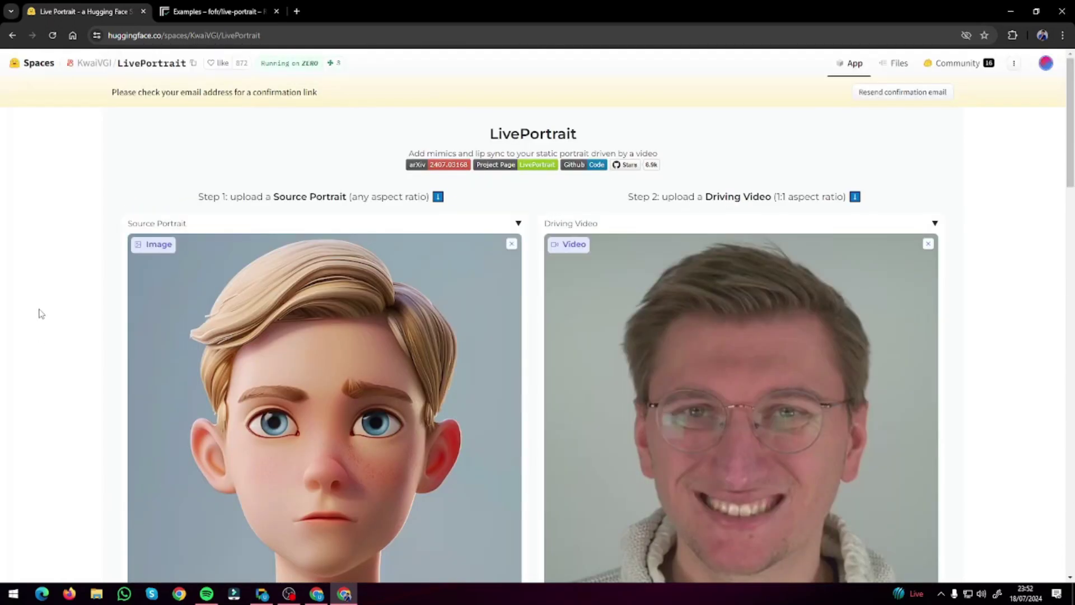
pyautogui.scroll(-9, 72, 302)
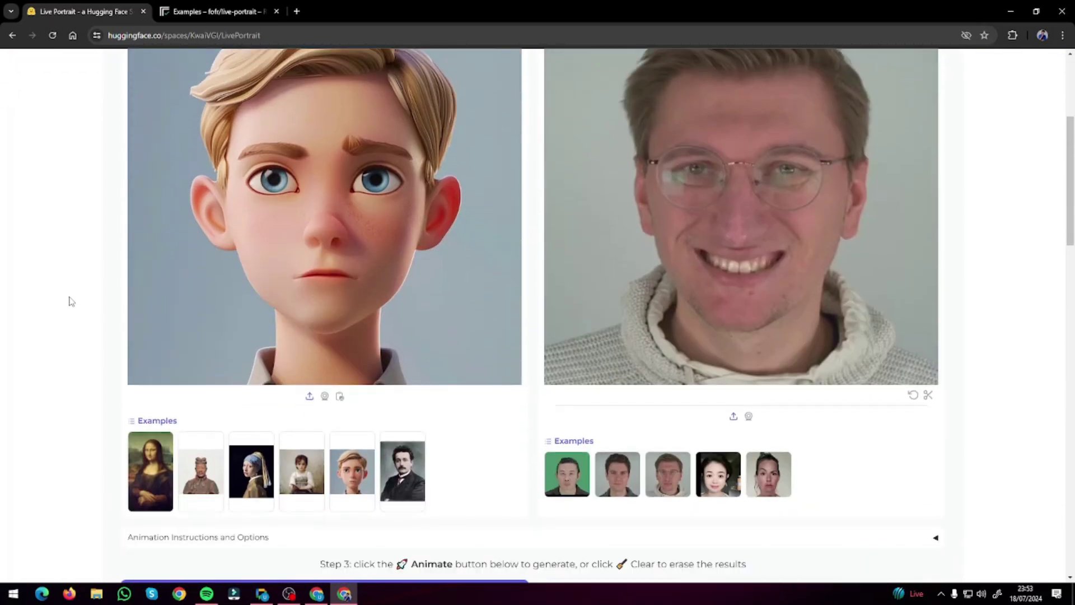
pyautogui.scroll(9, 71, 302)
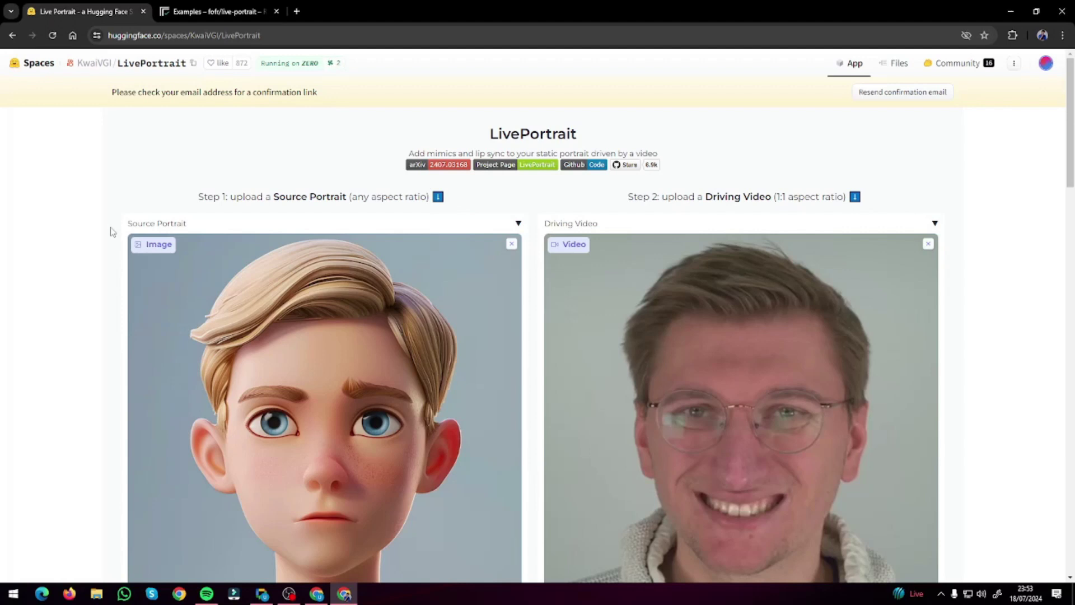
pyautogui.scroll(-10, 115, 243)
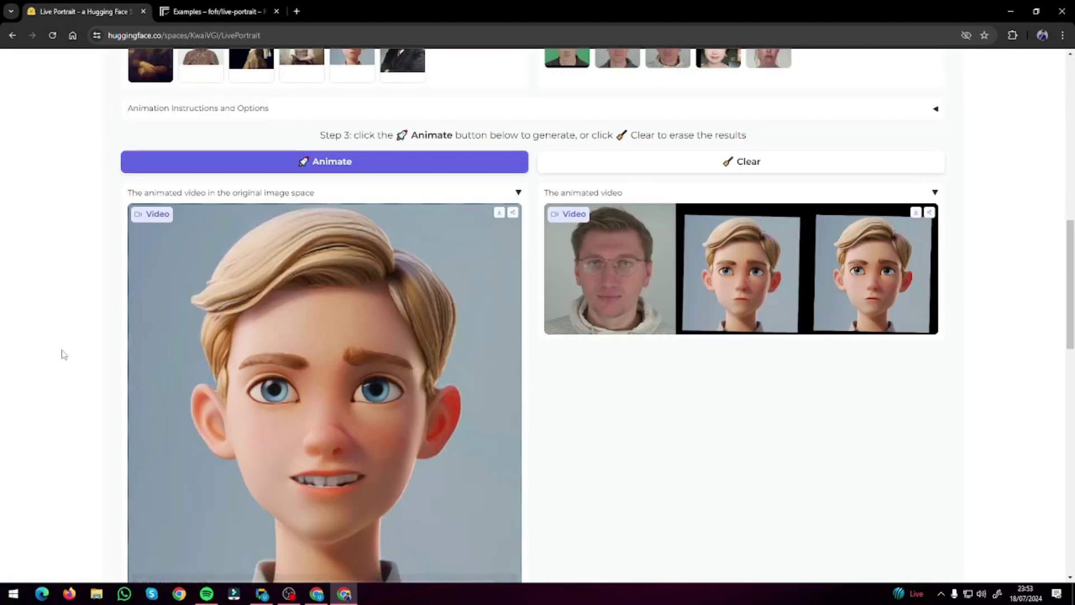
pyautogui.scroll(-4, 29, 295)
pyautogui.scroll(3, 81, 235)
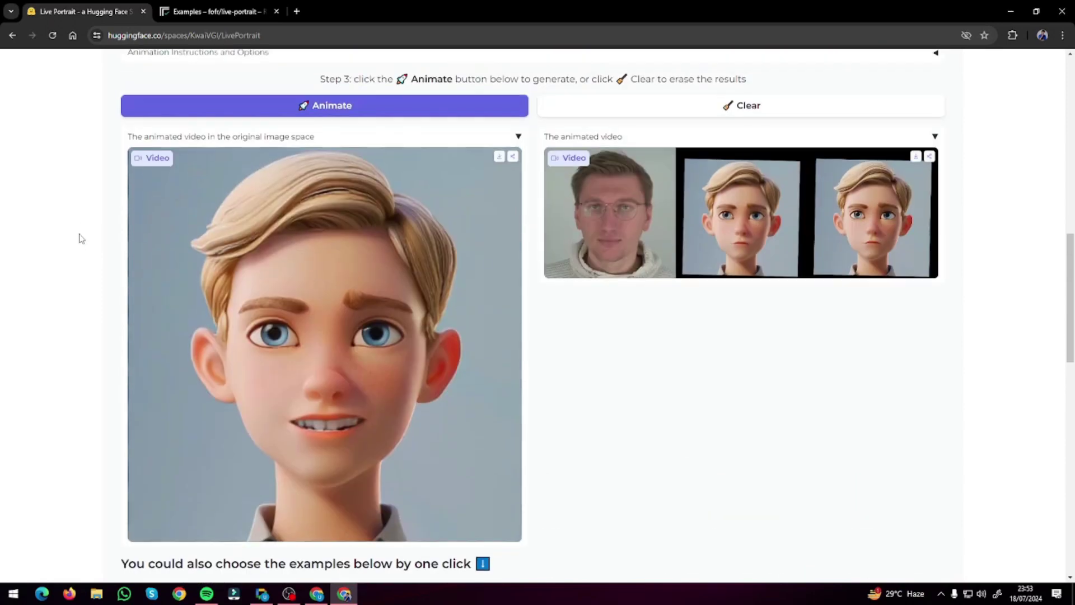
pyautogui.click(143, 528)
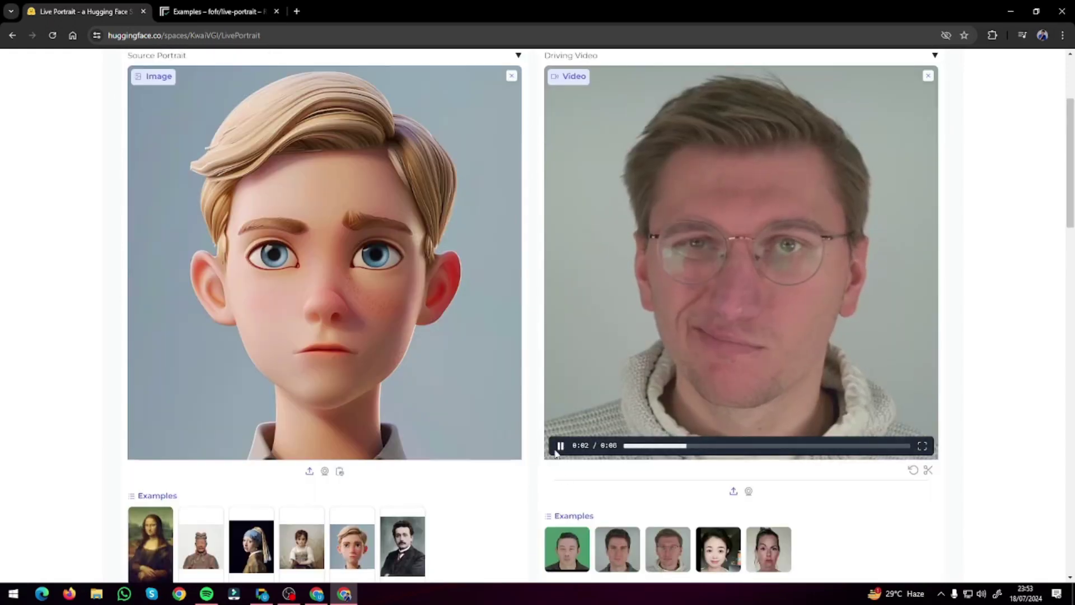
pyautogui.scroll(2, 281, 315)
pyautogui.scroll(1, 344, 355)
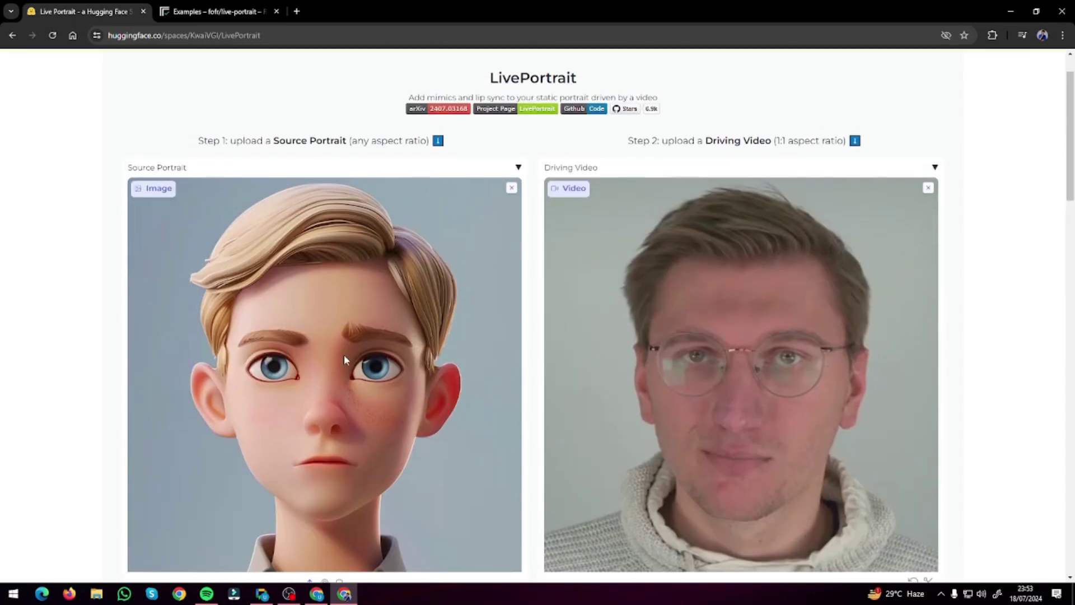
pyautogui.scroll(-3, 344, 355)
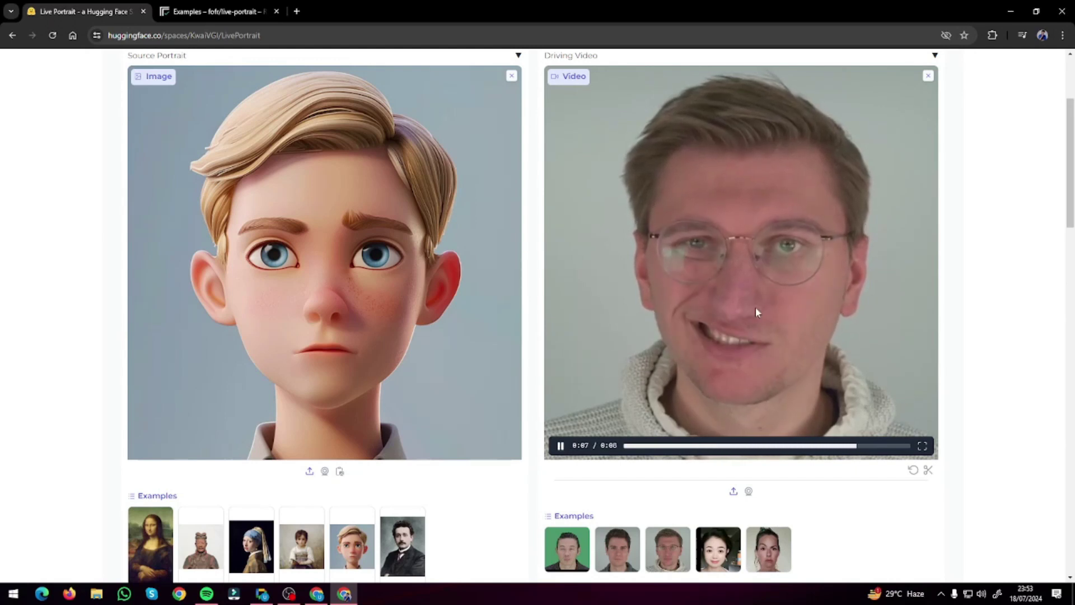
pyautogui.scroll(-12, 217, 336)
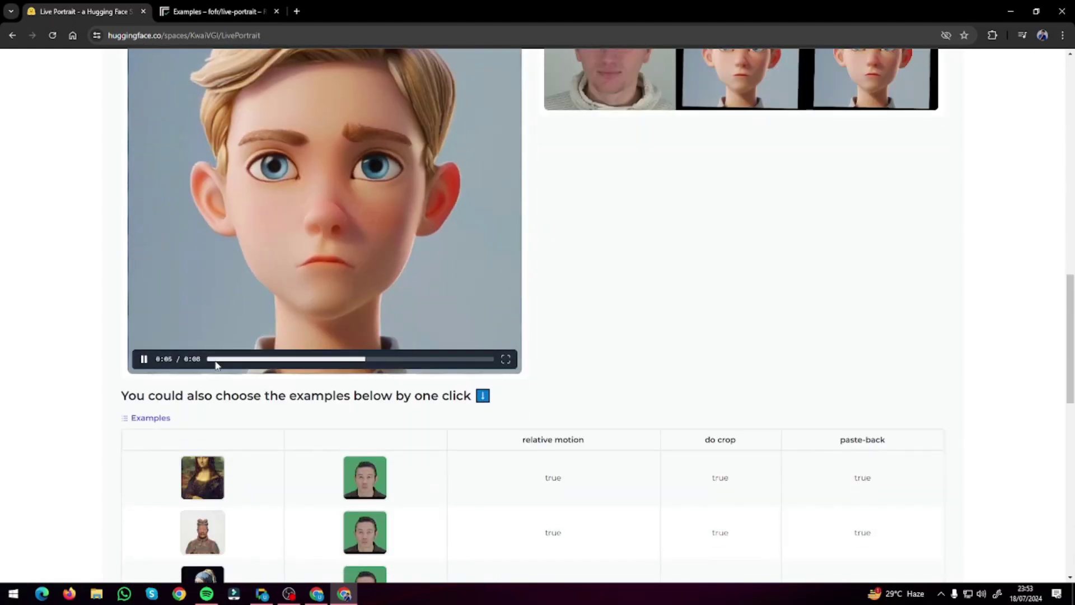
pyautogui.scroll(4, 74, 363)
pyautogui.scroll(-2, 159, 360)
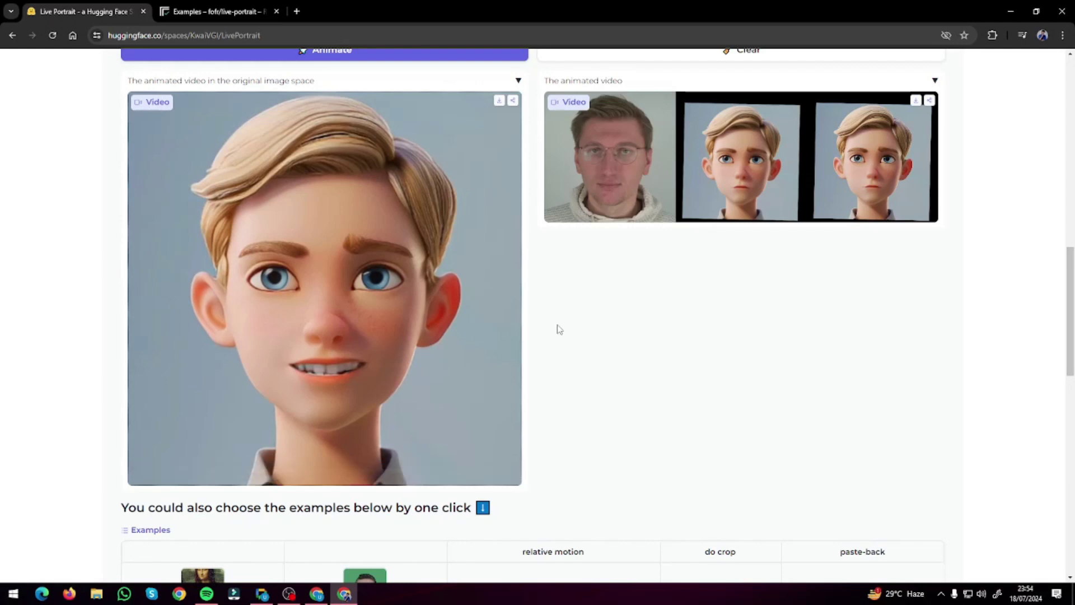
pyautogui.scroll(5, 559, 329)
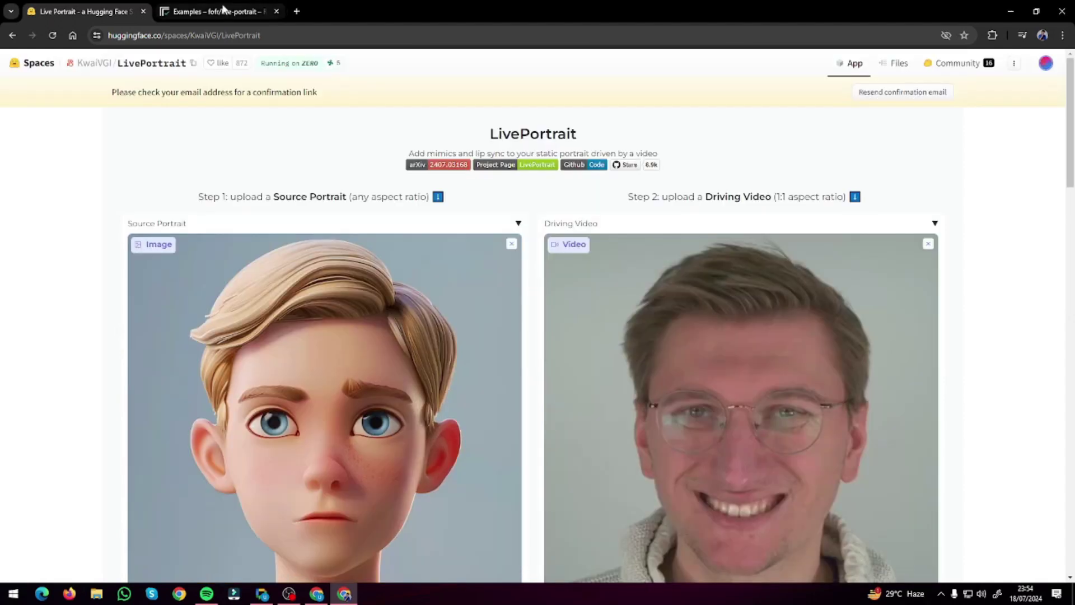
# On Replicate's live-portrait examples, view the first prediction's woman portrait and its animated output
pyautogui.click(223, 11)
pyautogui.scroll(-4, 22, 336)
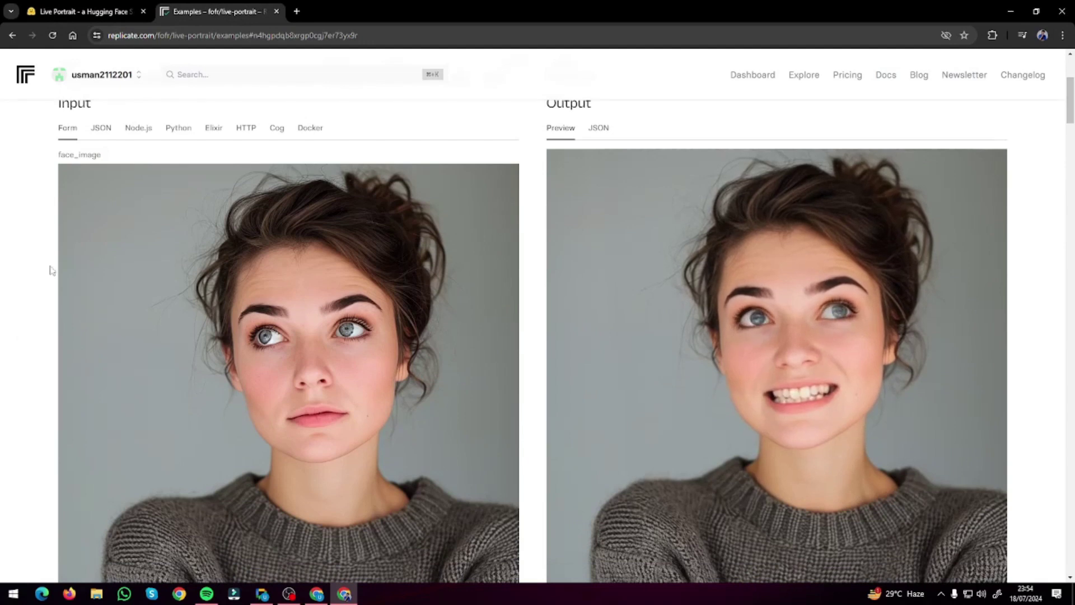
pyautogui.scroll(-2, 28, 228)
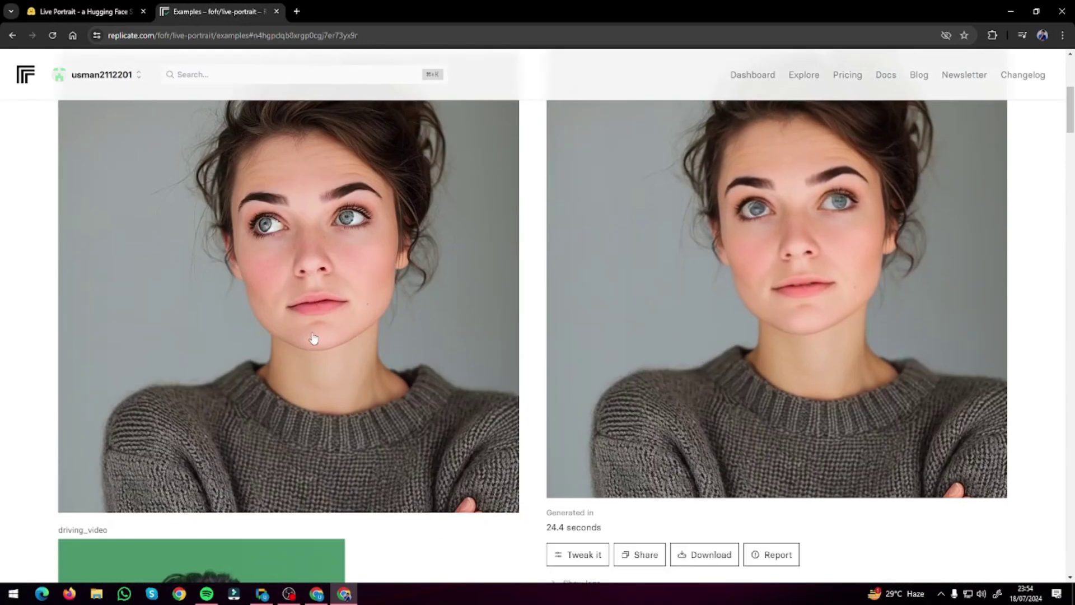
pyautogui.scroll(1, 314, 338)
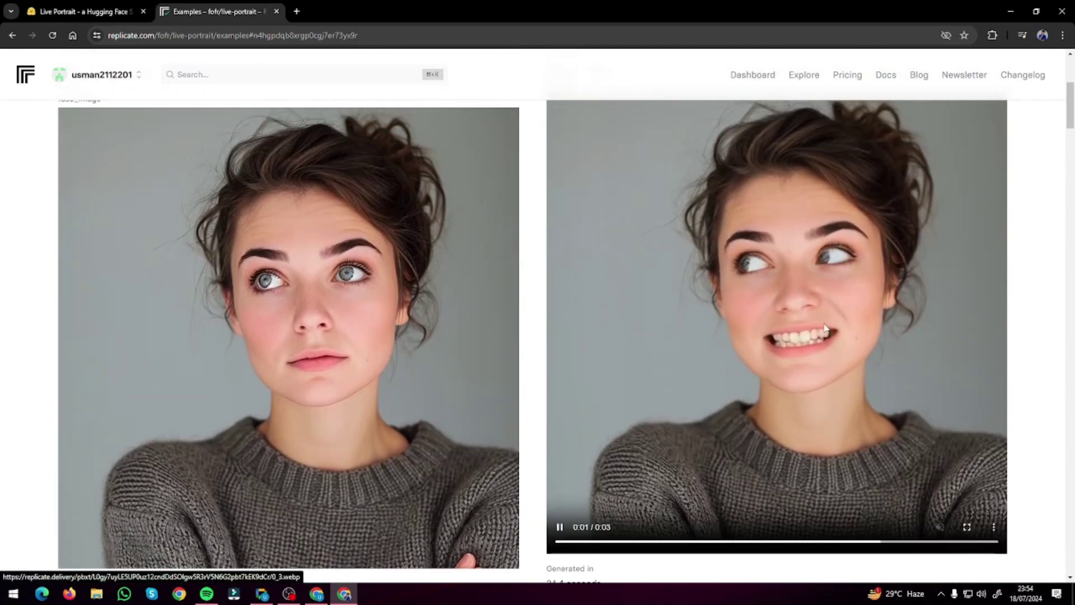
pyautogui.scroll(-6, 825, 329)
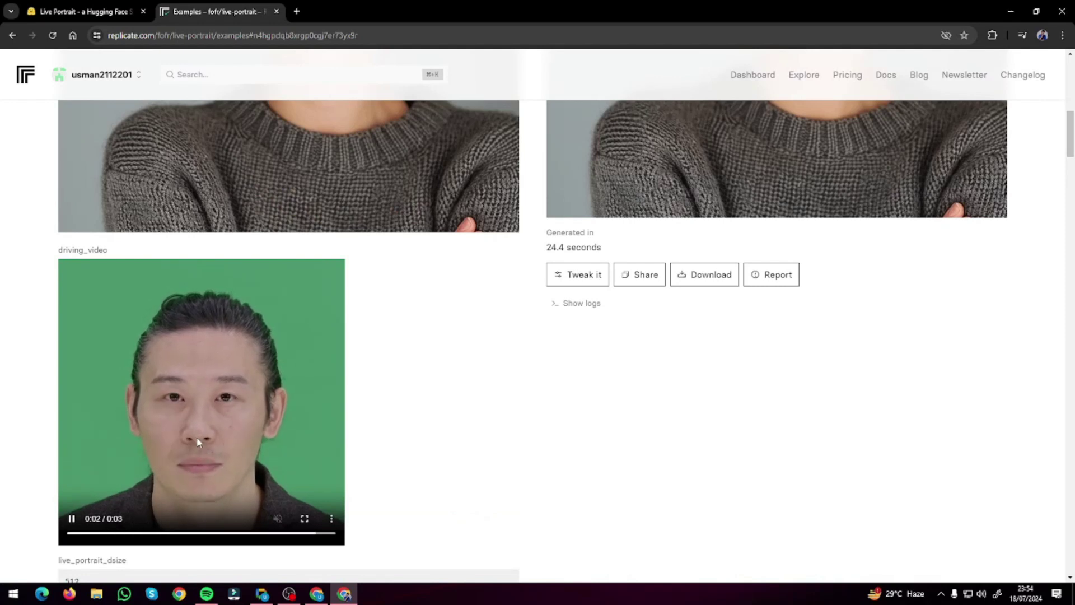
pyautogui.scroll(5, 303, 440)
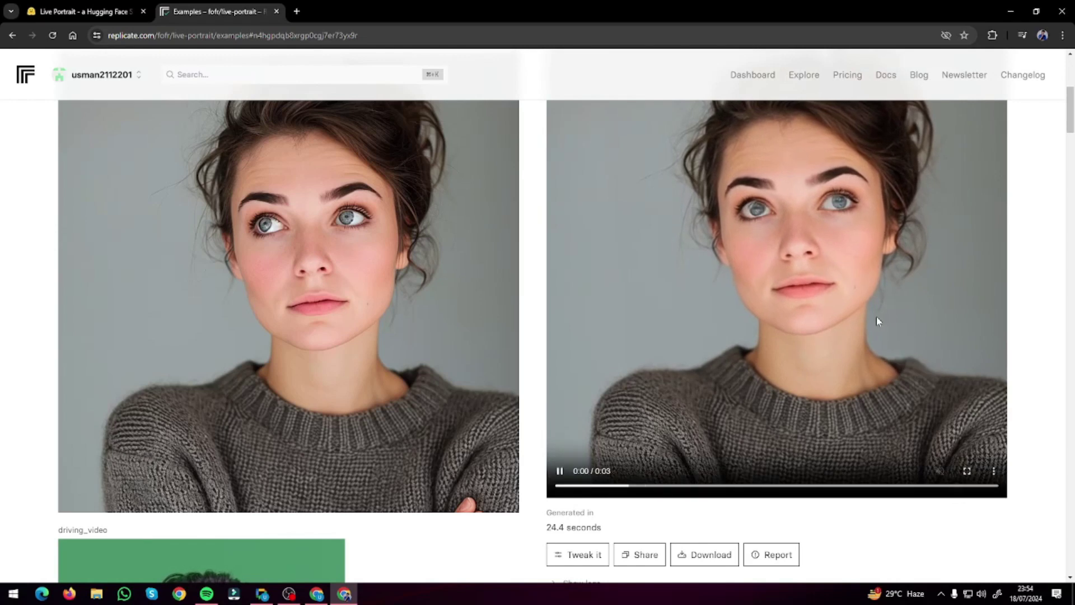
pyautogui.scroll(1, 813, 309)
pyautogui.scroll(1, 813, 309)
pyautogui.scroll(-1, 813, 367)
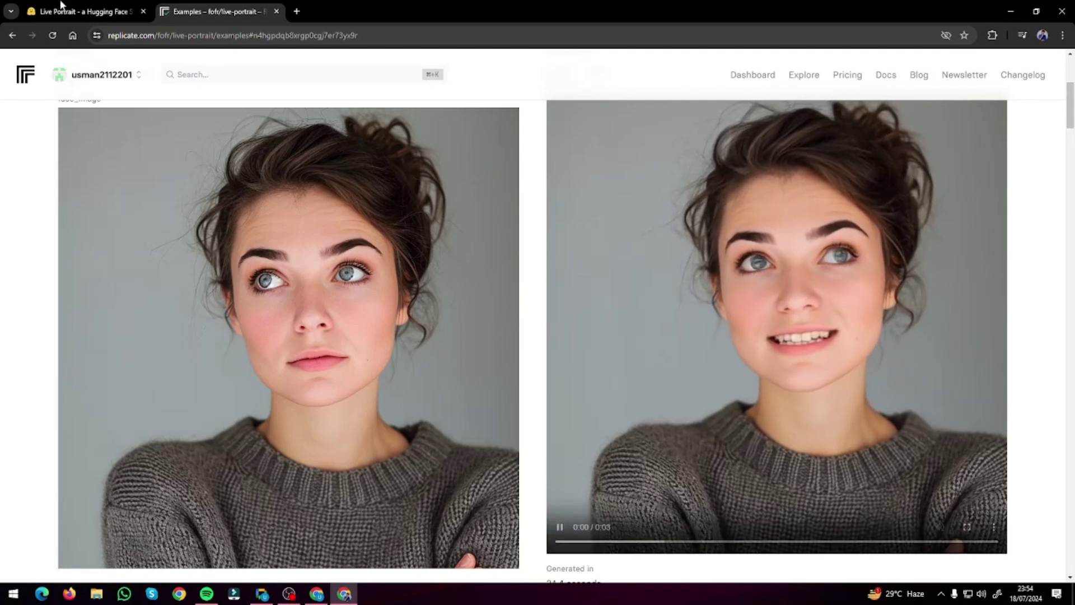
# In the LivePortrait Space, load the Mona Lisa example as the source portrait
pyautogui.click(81, 11)
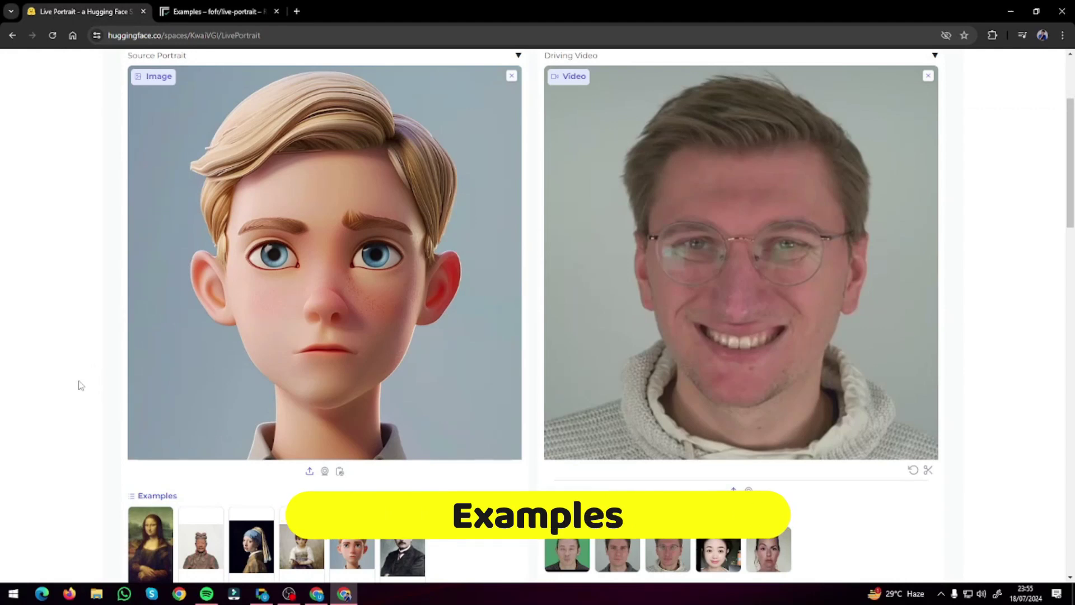
pyautogui.click(150, 543)
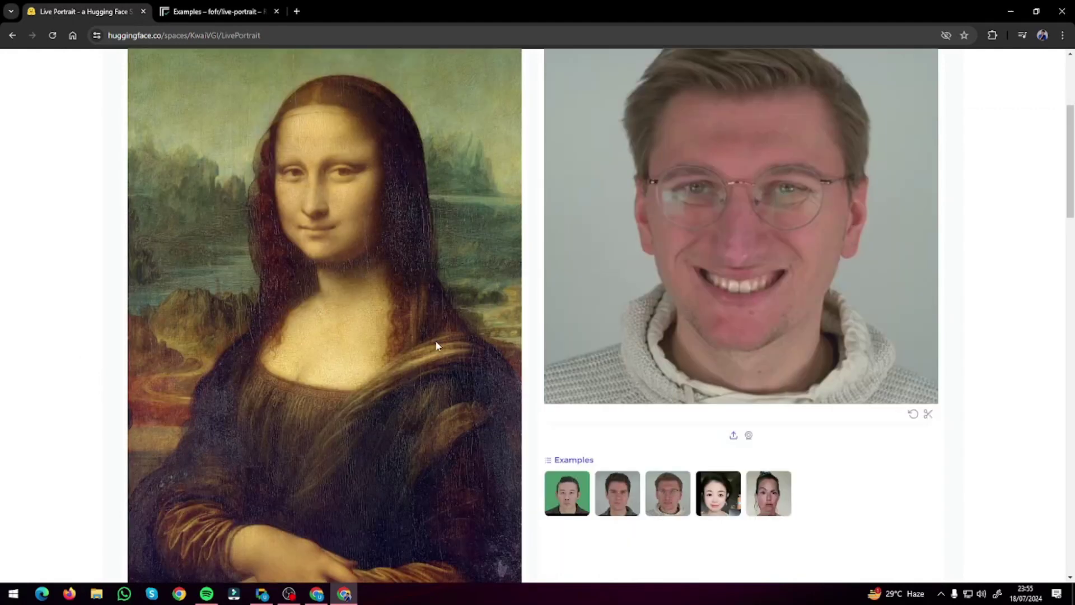
pyautogui.scroll(-3, 358, 313)
pyautogui.scroll(4, 358, 346)
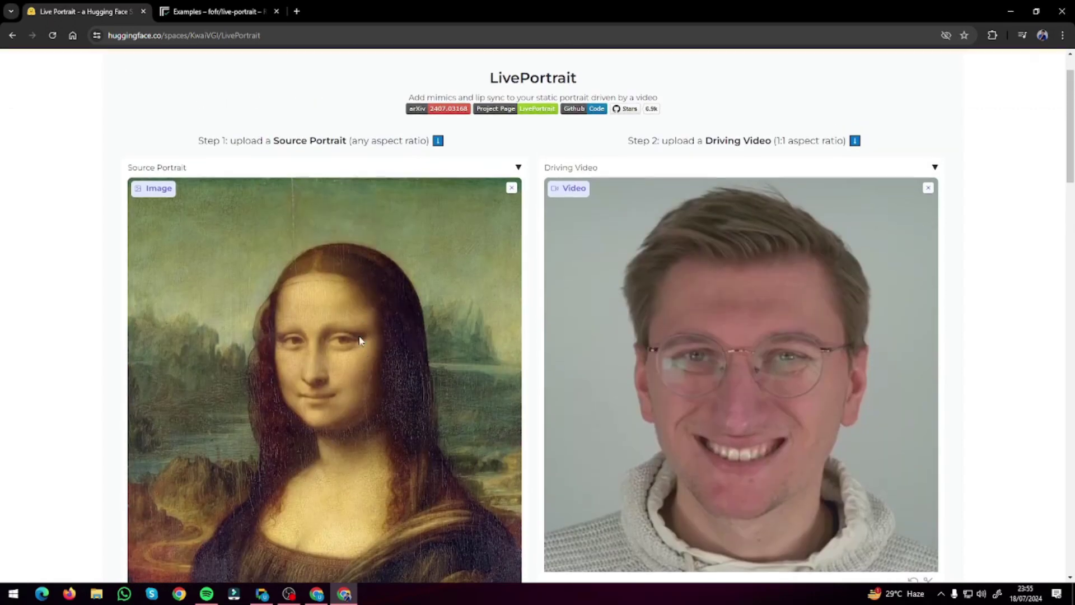
pyautogui.scroll(-4, 505, 316)
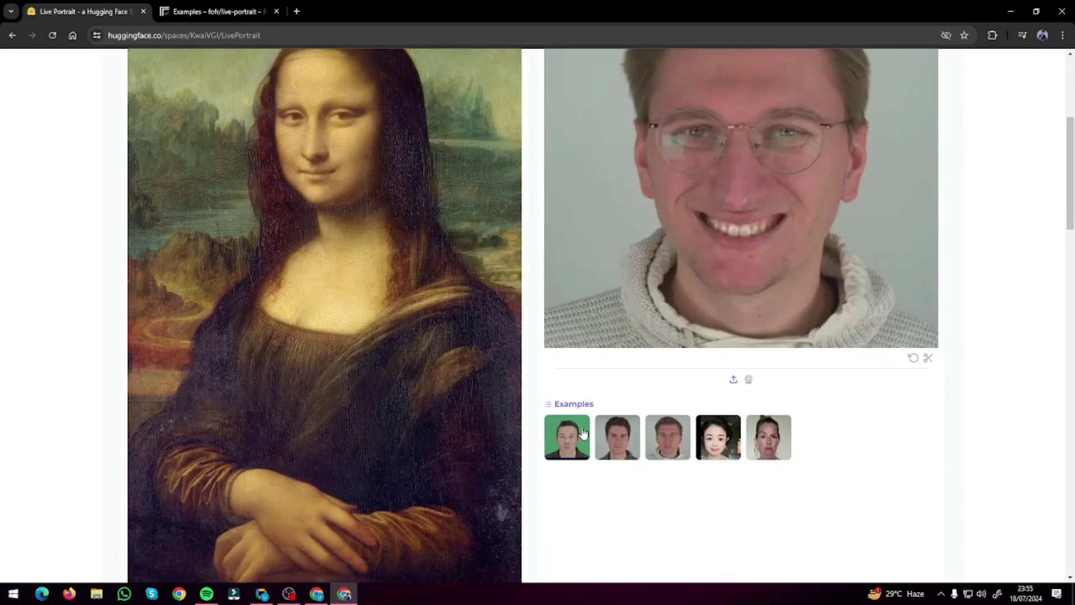
# Use the fourth example, the young woman's clip, as the driving video and preview it
pyautogui.click(715, 441)
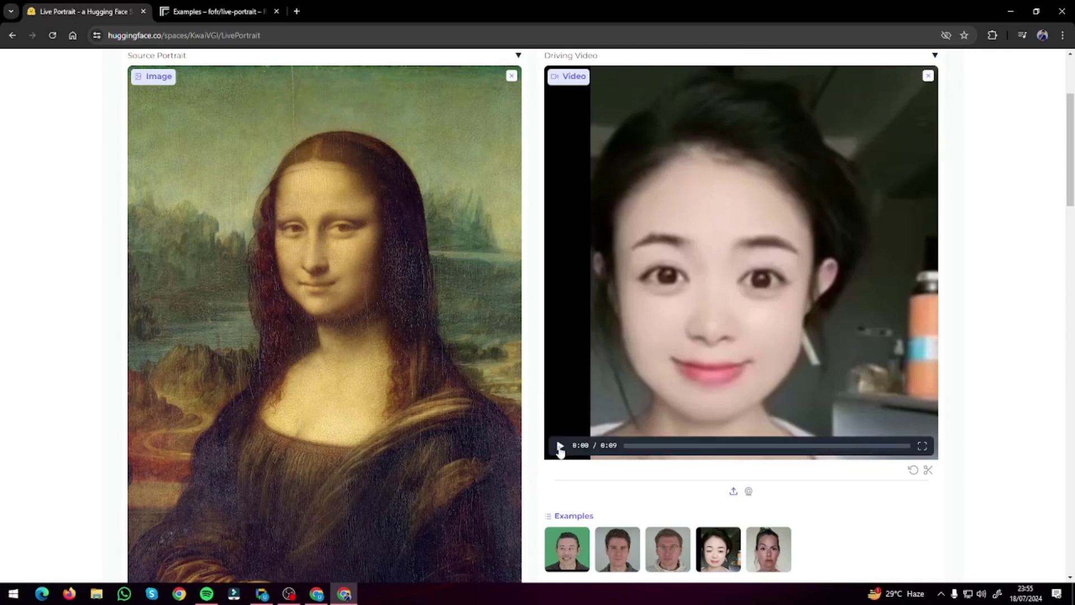
pyautogui.click(560, 446)
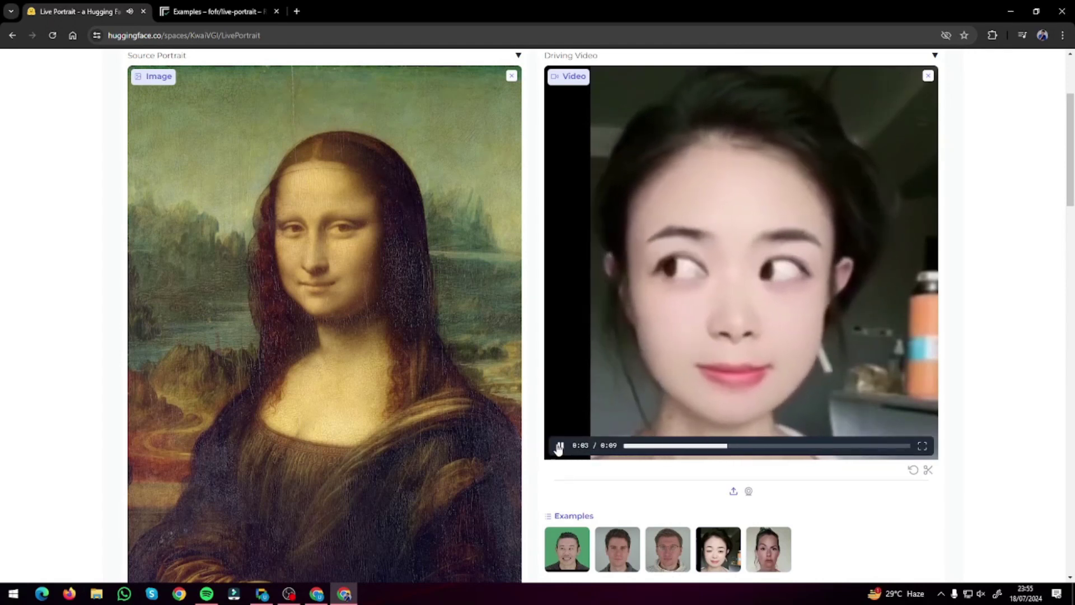
pyautogui.click(559, 446)
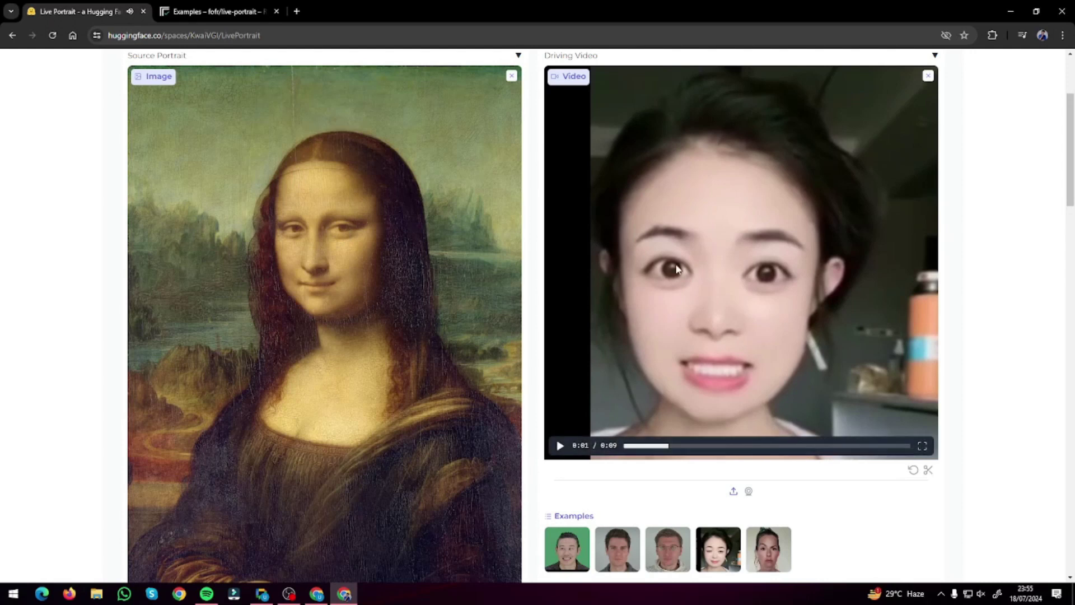
pyautogui.scroll(-5, 357, 349)
pyautogui.scroll(-3, 185, 269)
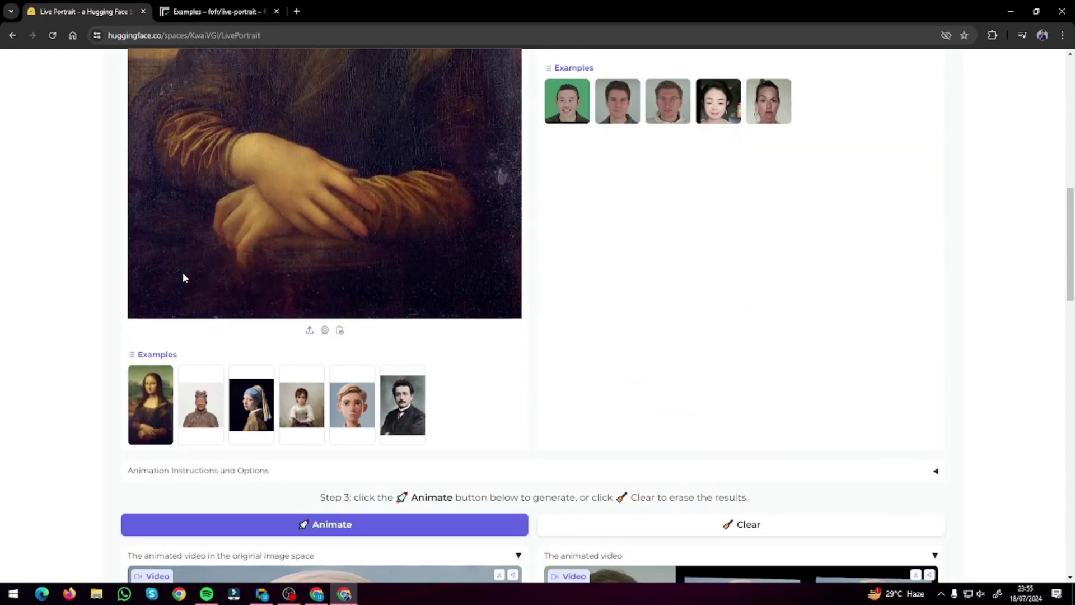
pyautogui.scroll(-3, 53, 272)
# Start animating the Mona Lisa with the woman's driving clip
pyautogui.click(378, 364)
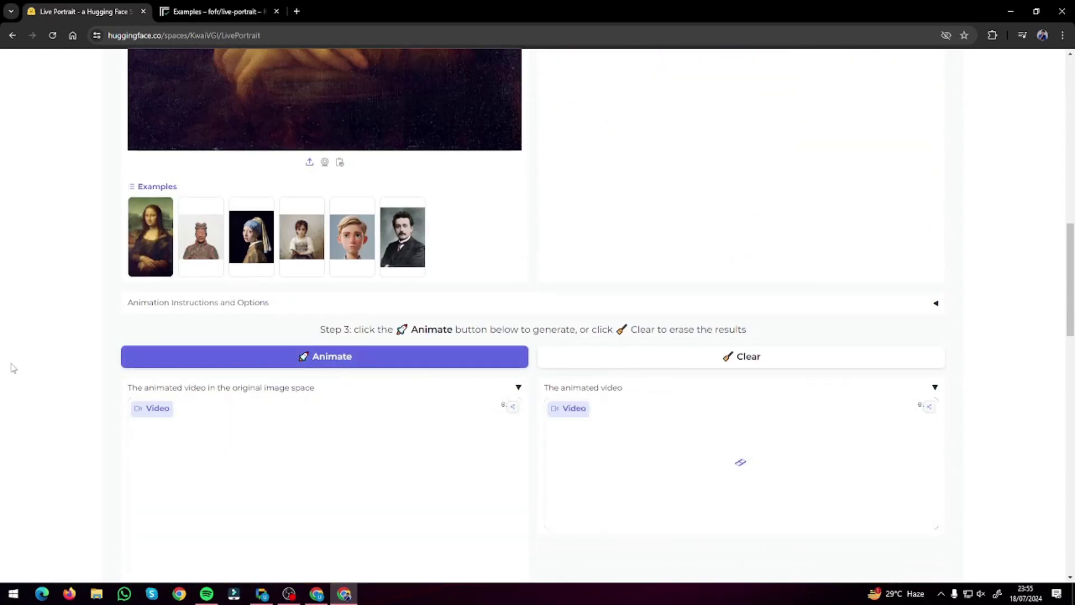
pyautogui.scroll(-4, 64, 344)
pyautogui.scroll(-3, 216, 465)
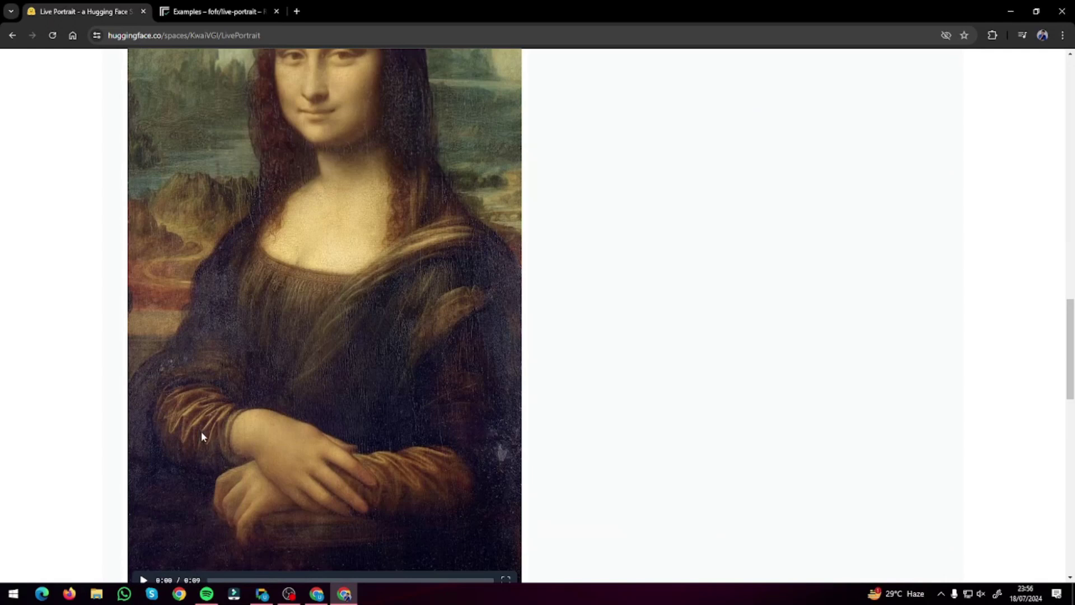
pyautogui.scroll(-1, 179, 482)
# Play and replay the finished animated Mona Lisa result video
pyautogui.click(143, 527)
pyautogui.scroll(5, 101, 372)
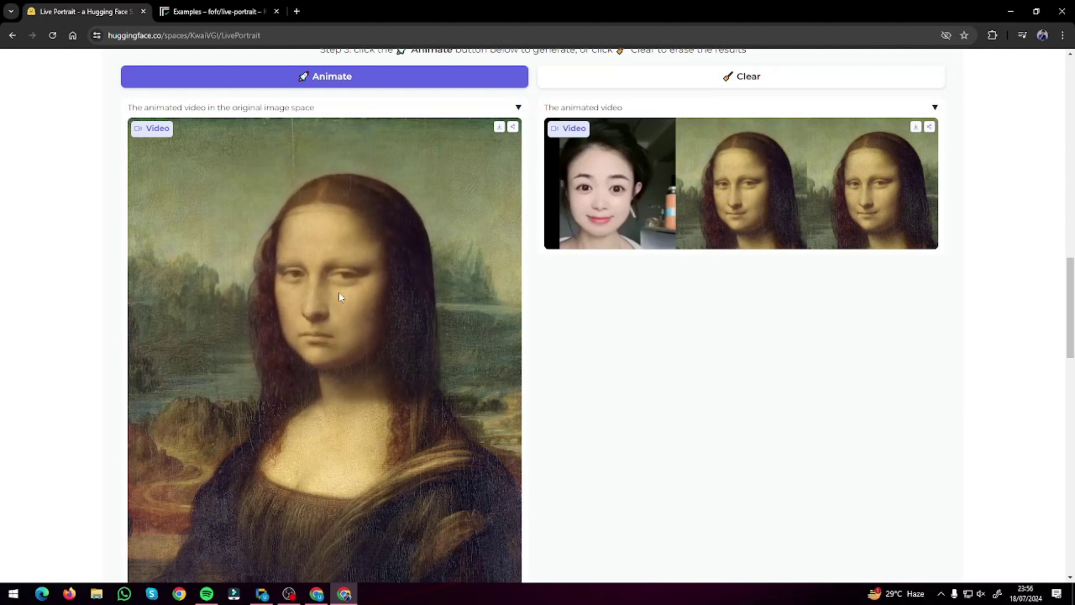
pyautogui.scroll(-5, 194, 514)
pyautogui.click(152, 524)
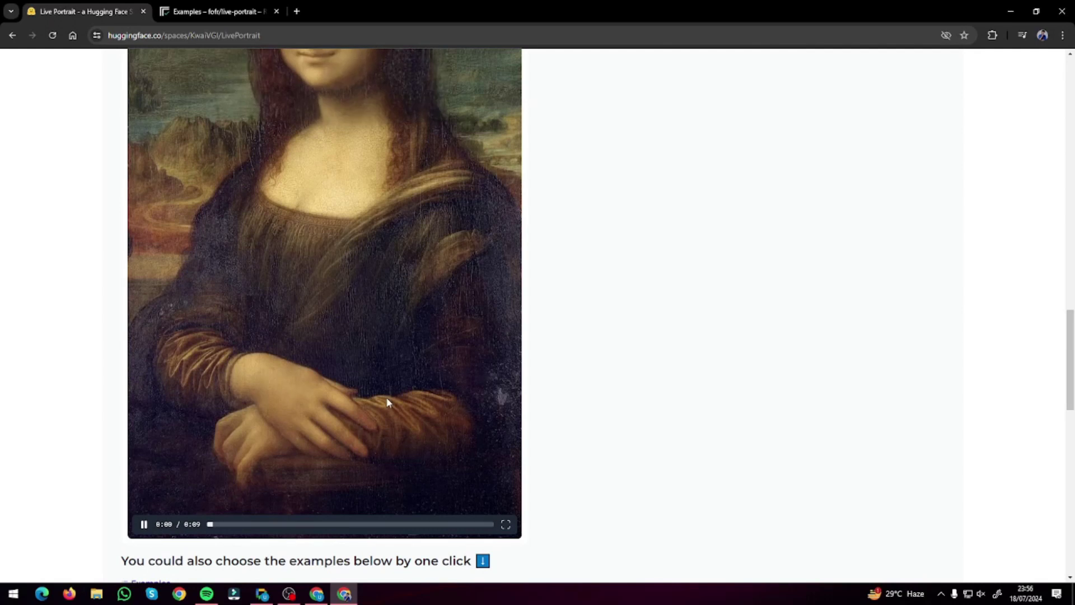
pyautogui.scroll(5, 361, 341)
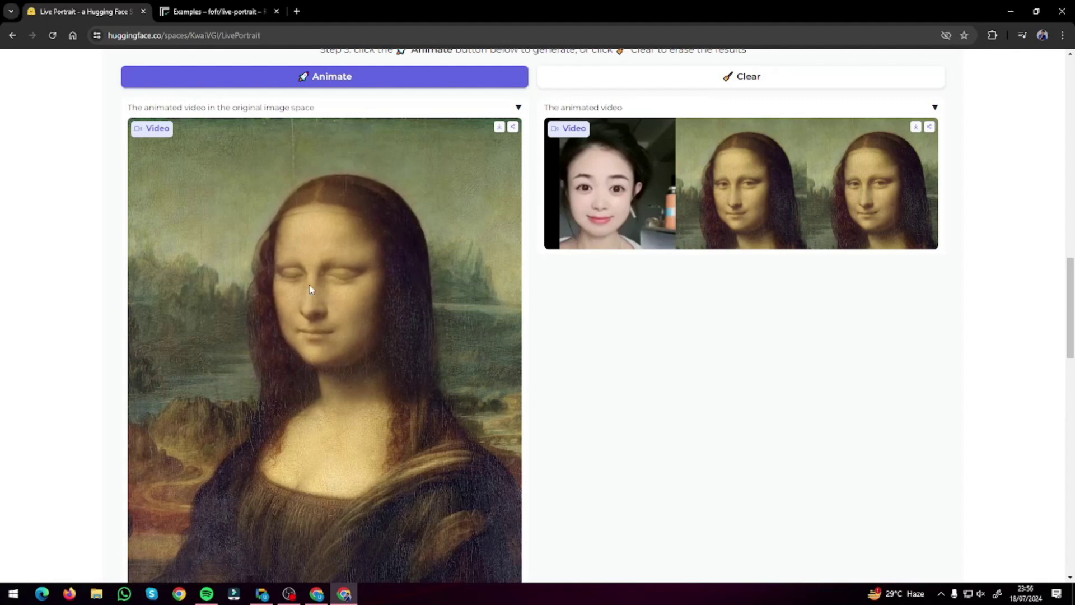
pyautogui.scroll(-5, 326, 408)
pyautogui.scroll(5, 722, 441)
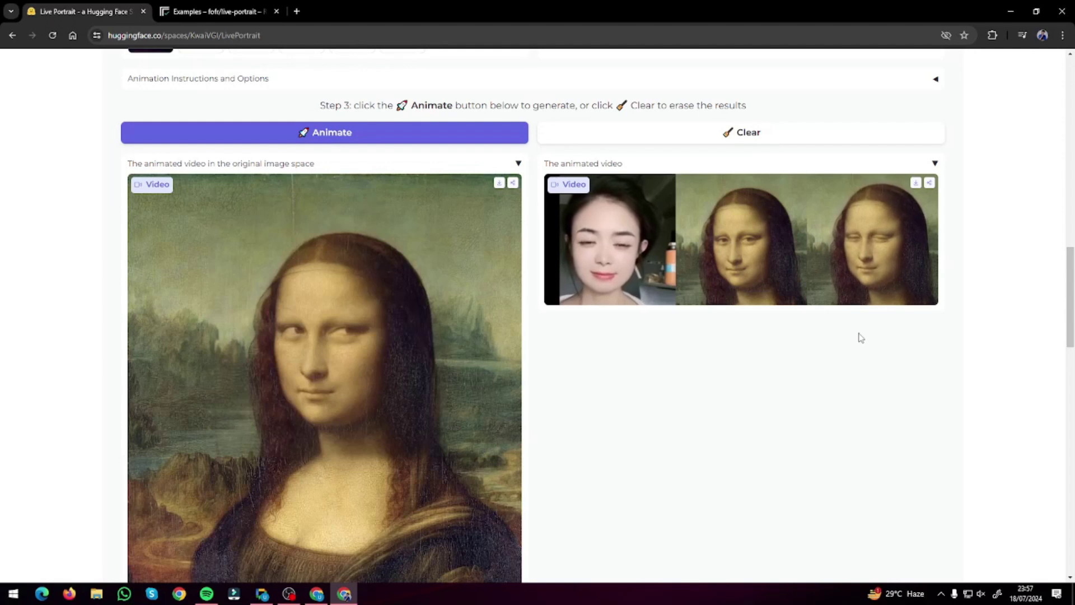
# Return to the Replicate live-portrait examples page and scroll through it
pyautogui.hotkey('ctrl', 'Tab')
pyautogui.scroll(-10, 2, 364)
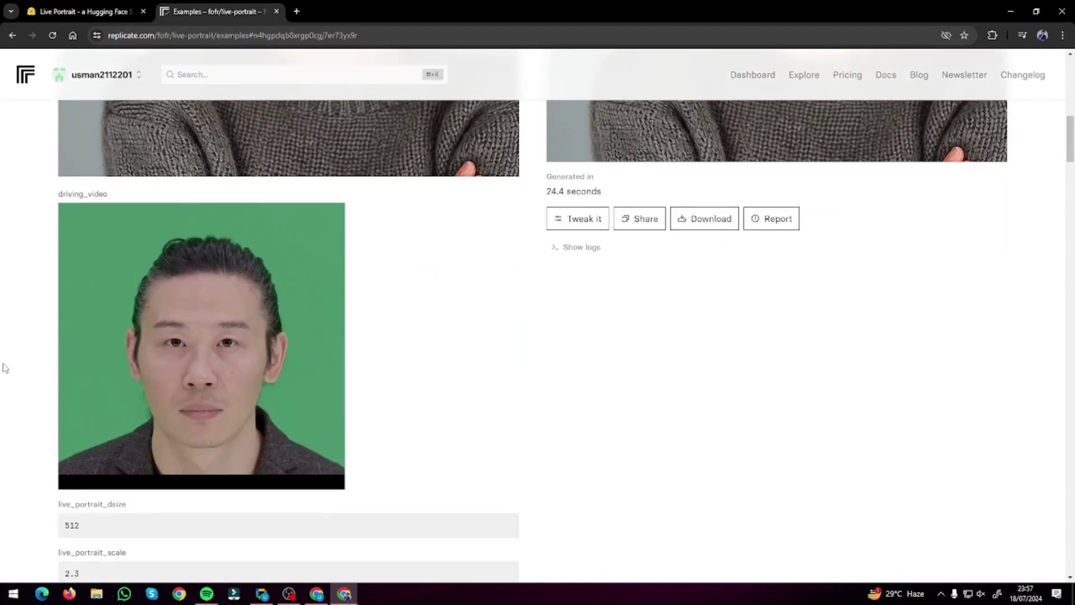
pyautogui.scroll(10, 4, 359)
pyautogui.scroll(-4, 19, 341)
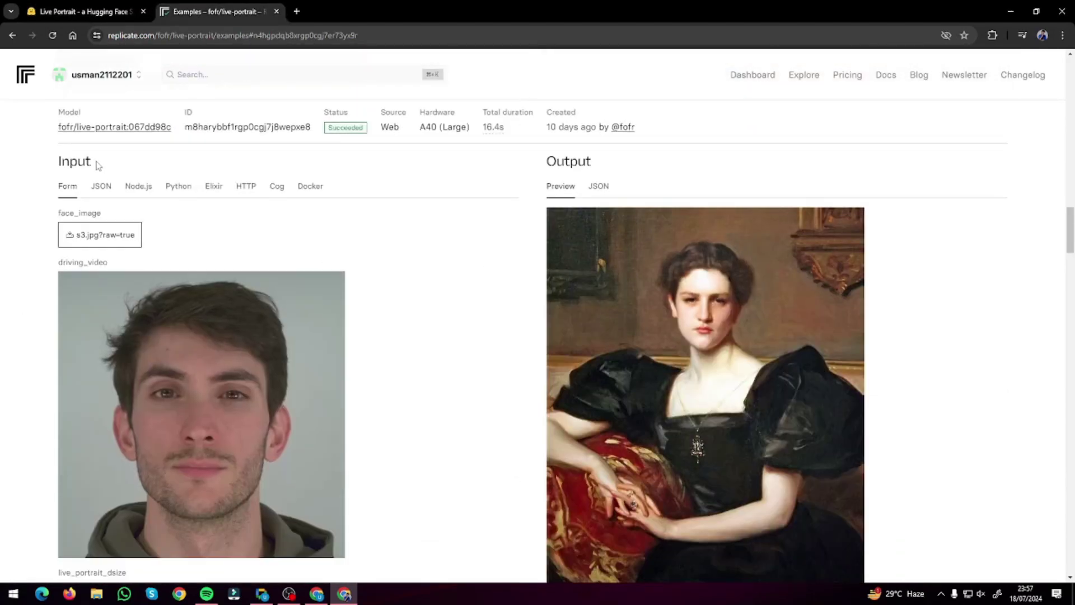
pyautogui.scroll(3, 32, 334)
pyautogui.scroll(-20, 32, 334)
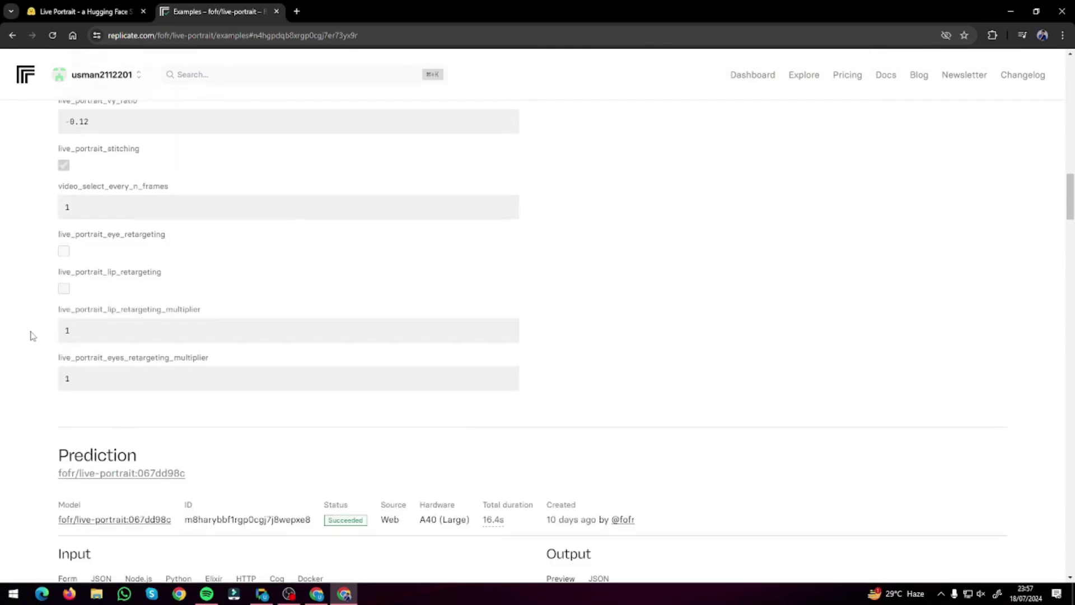
pyautogui.scroll(2, 31, 335)
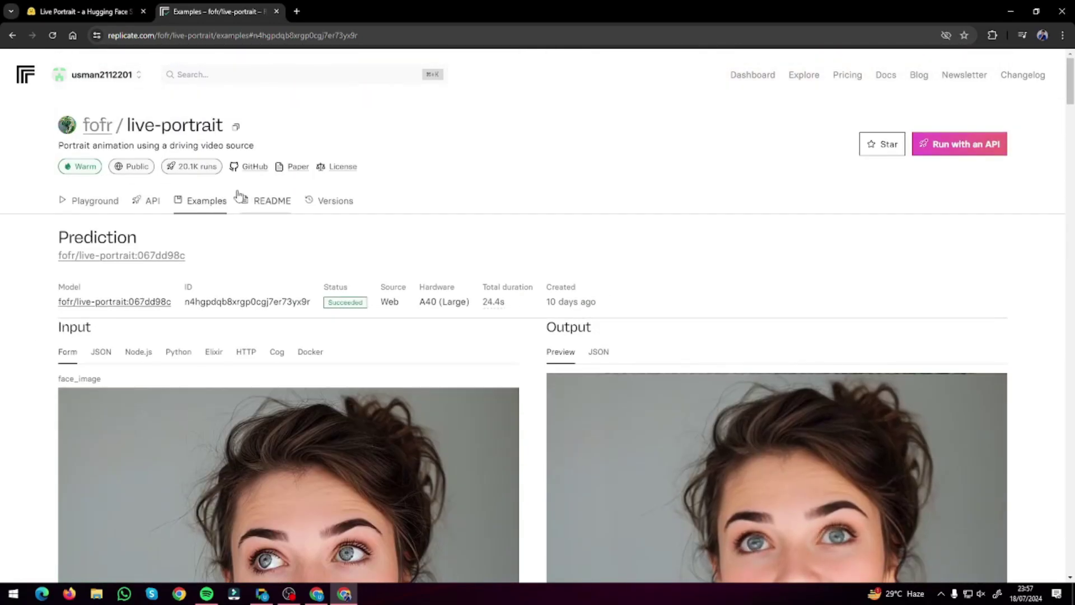
# Browse the model's full list of example predictions
pyautogui.click(203, 203)
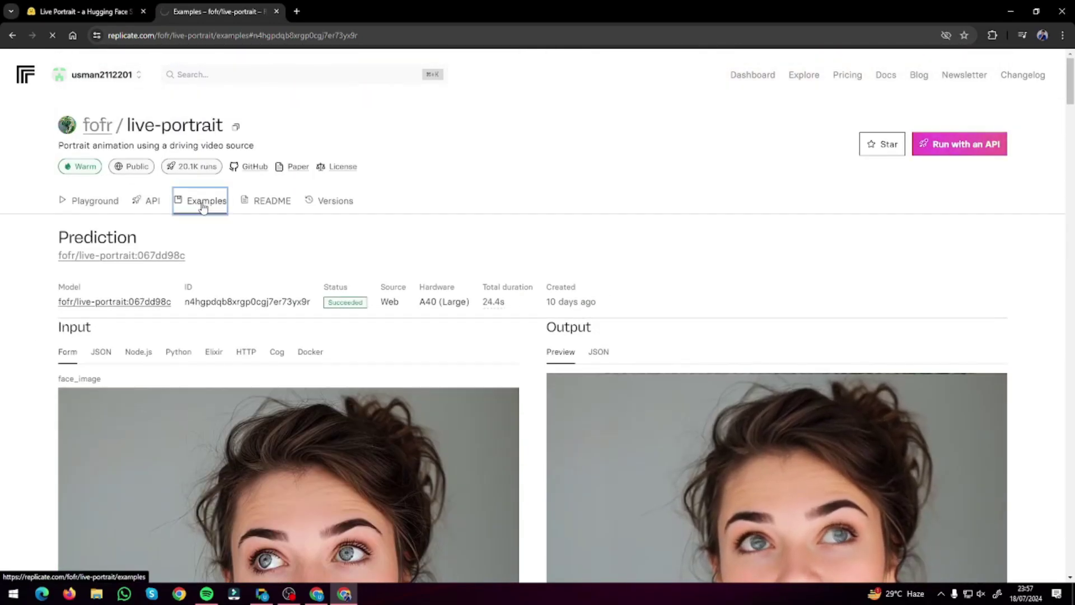
pyautogui.scroll(-6, 73, 306)
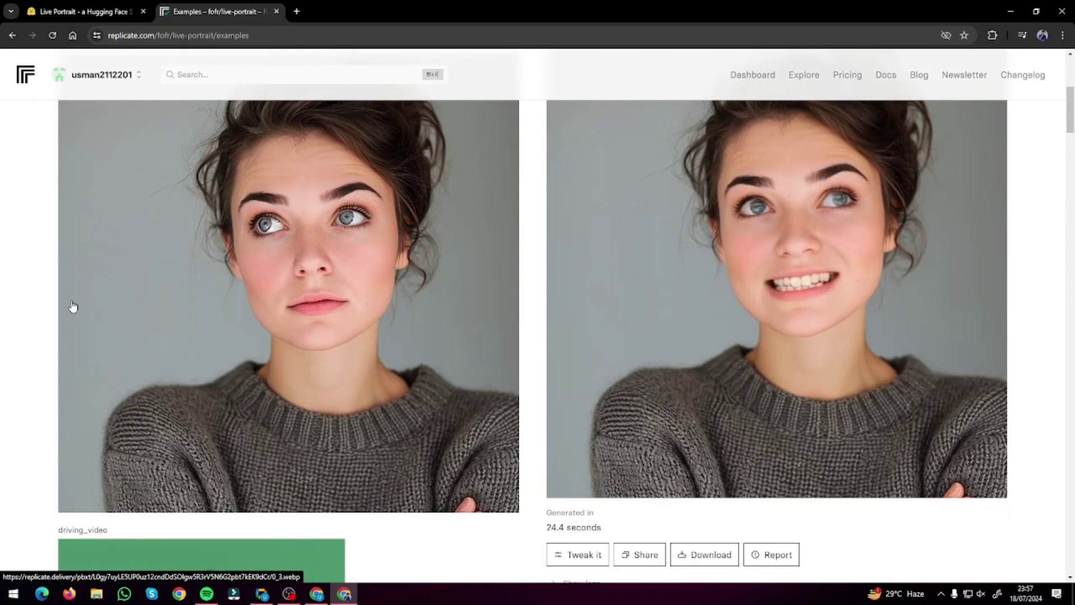
pyautogui.scroll(-11, 73, 307)
pyautogui.scroll(10, 213, 336)
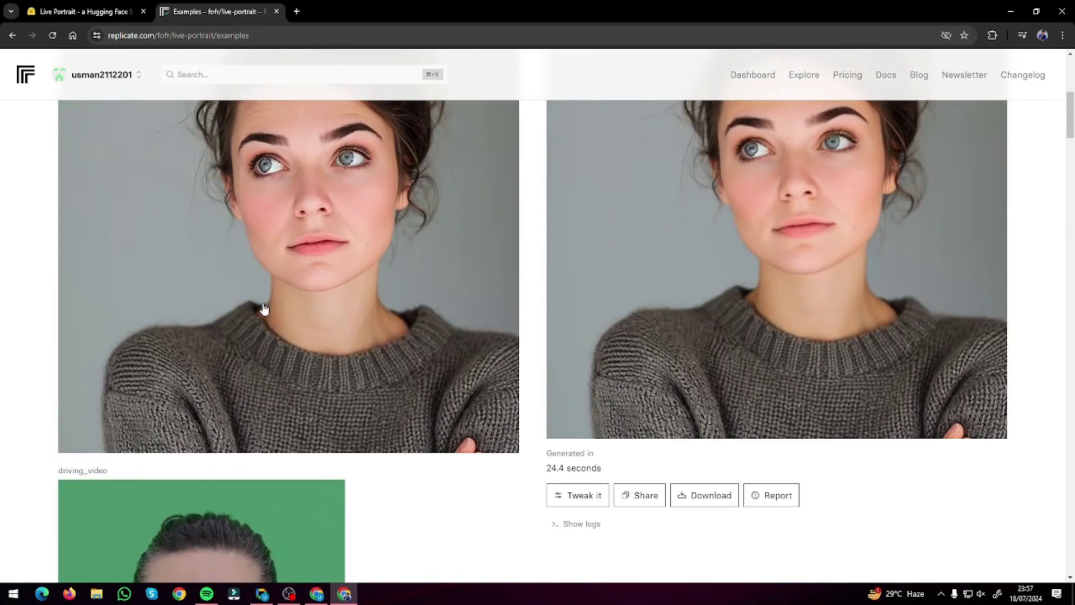
pyautogui.scroll(-19, 246, 325)
pyautogui.scroll(-12, 303, 328)
pyautogui.scroll(1, 347, 387)
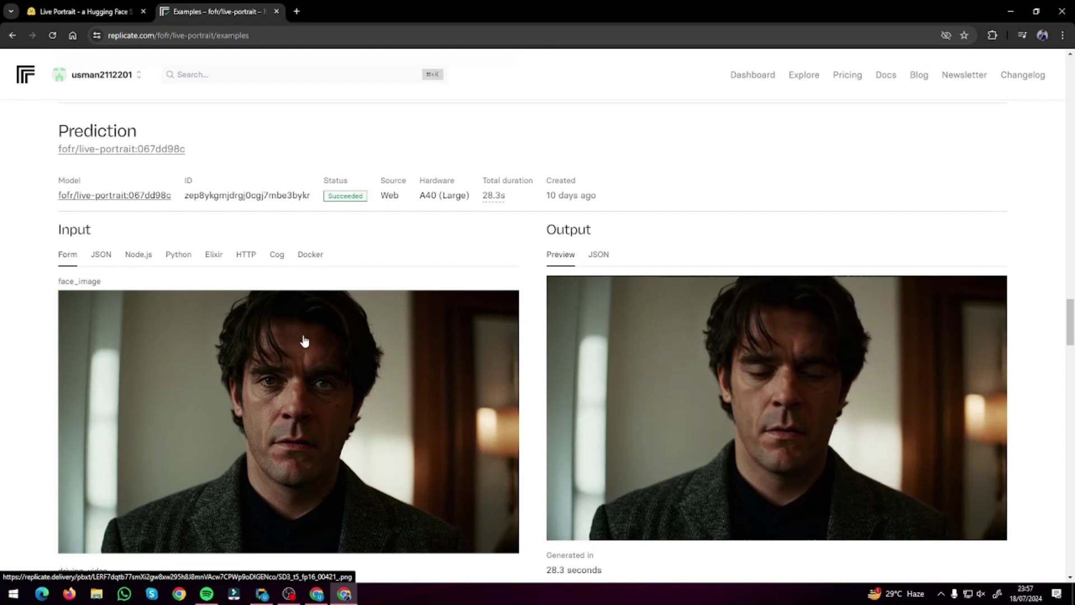
pyautogui.scroll(-5, 280, 364)
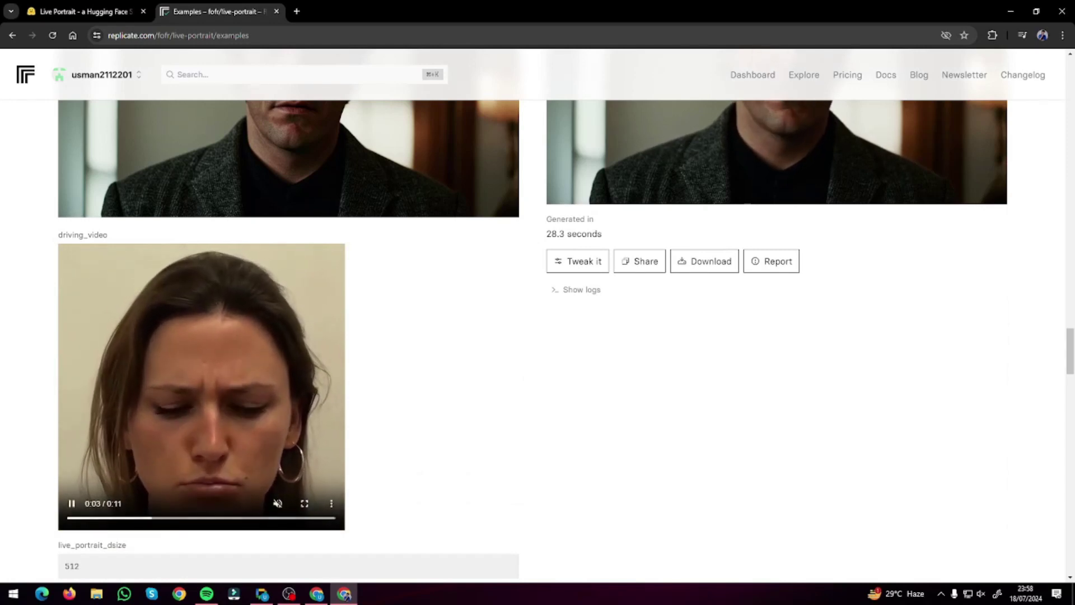
pyautogui.scroll(4, 694, 374)
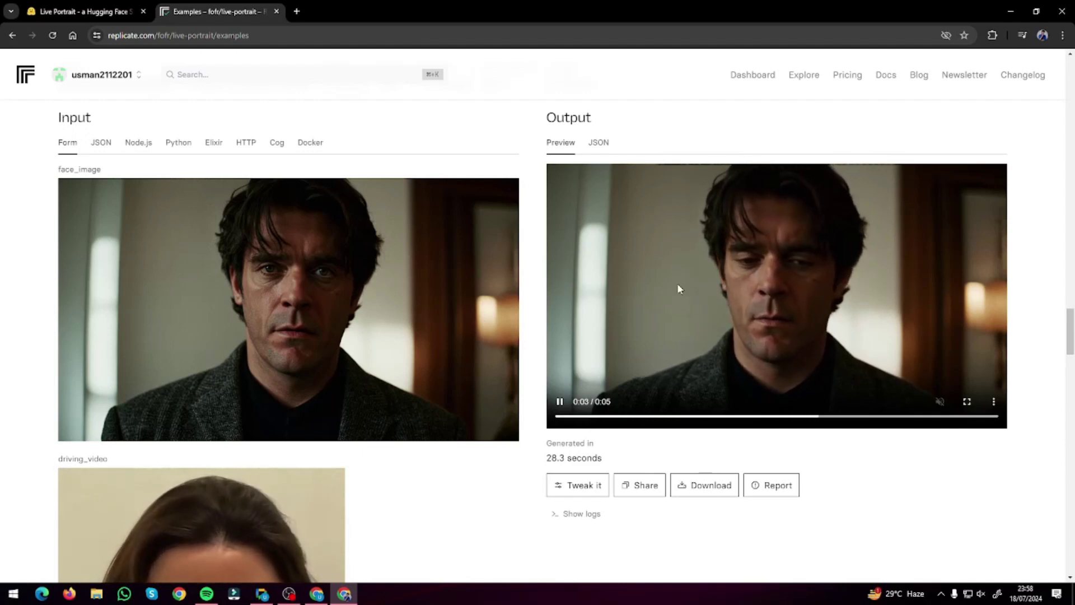
pyautogui.scroll(-20, 672, 288)
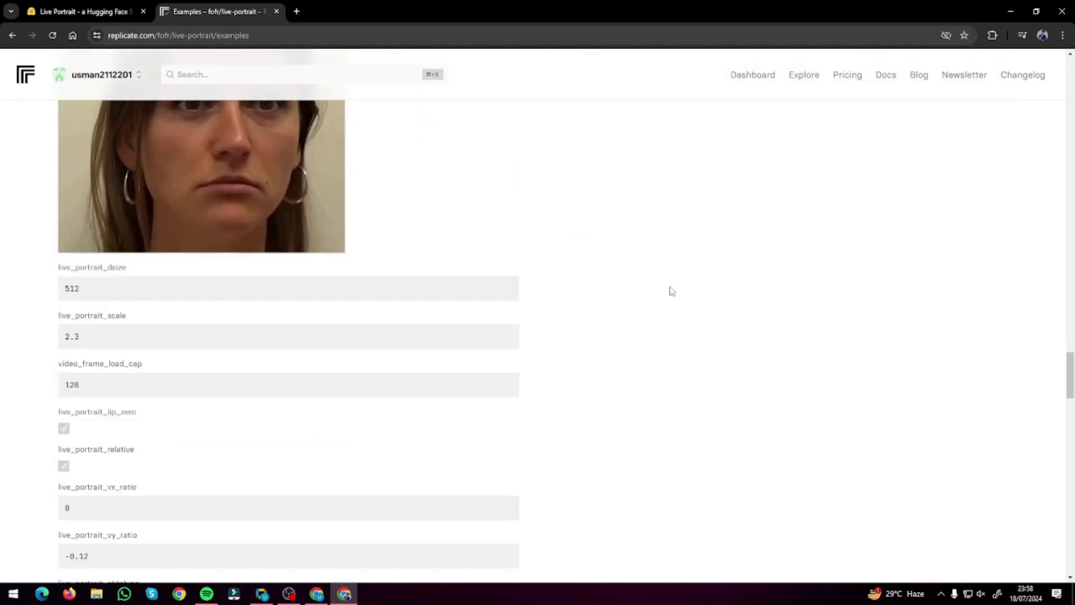
pyautogui.scroll(-5, 664, 296)
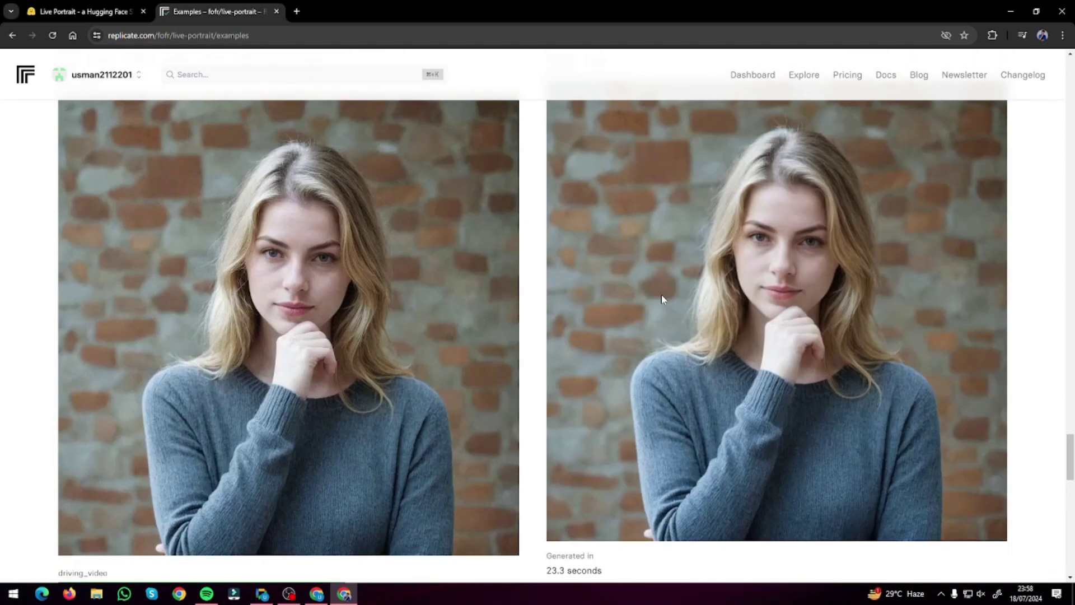
pyautogui.scroll(-3, 389, 358)
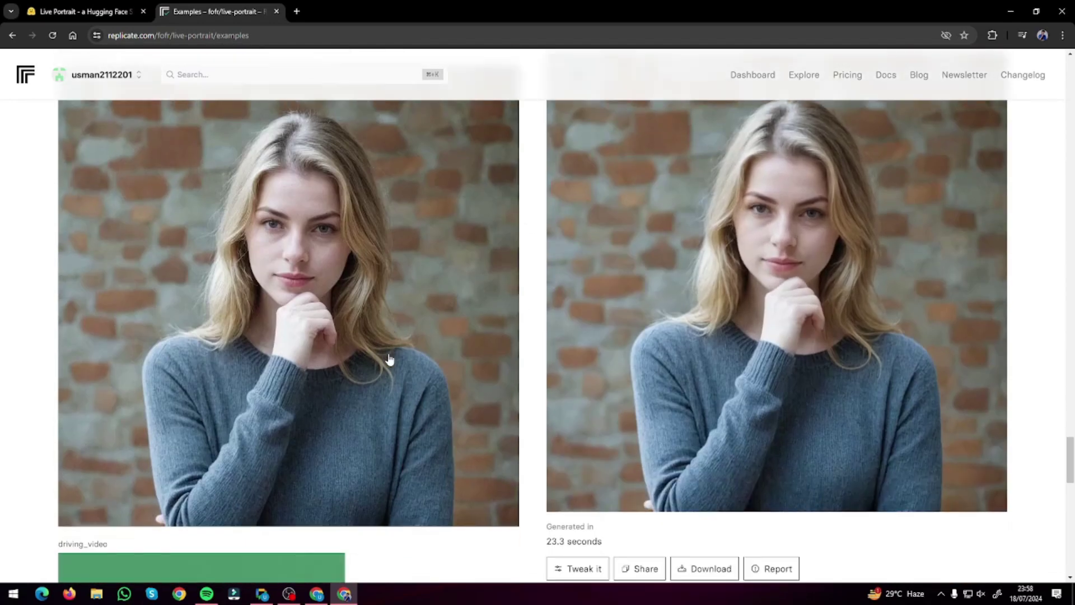
pyautogui.scroll(3, 364, 344)
pyautogui.scroll(-8, 341, 339)
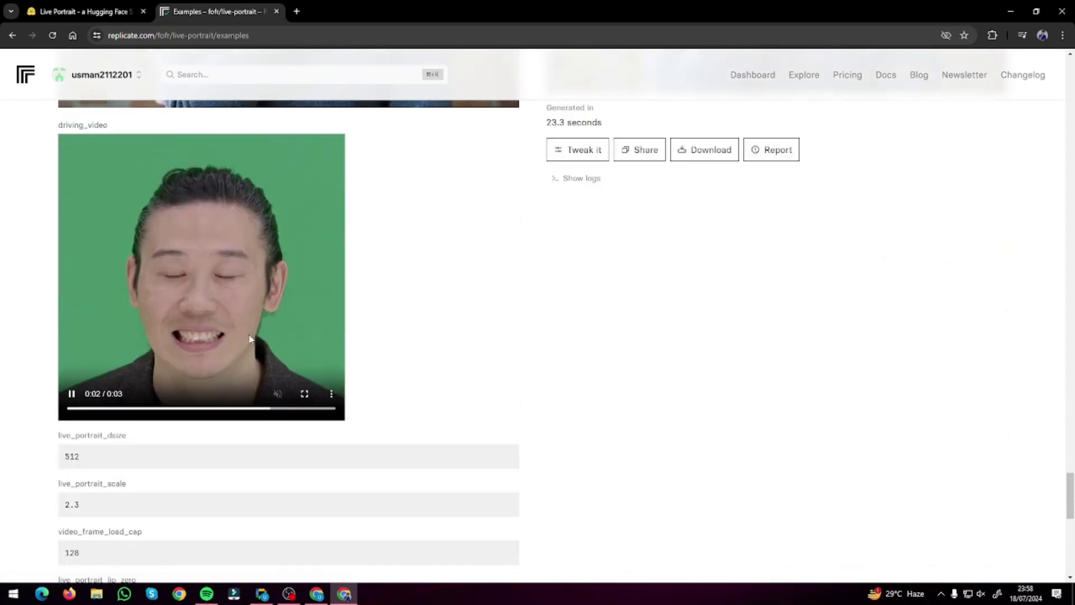
pyautogui.scroll(9, 243, 311)
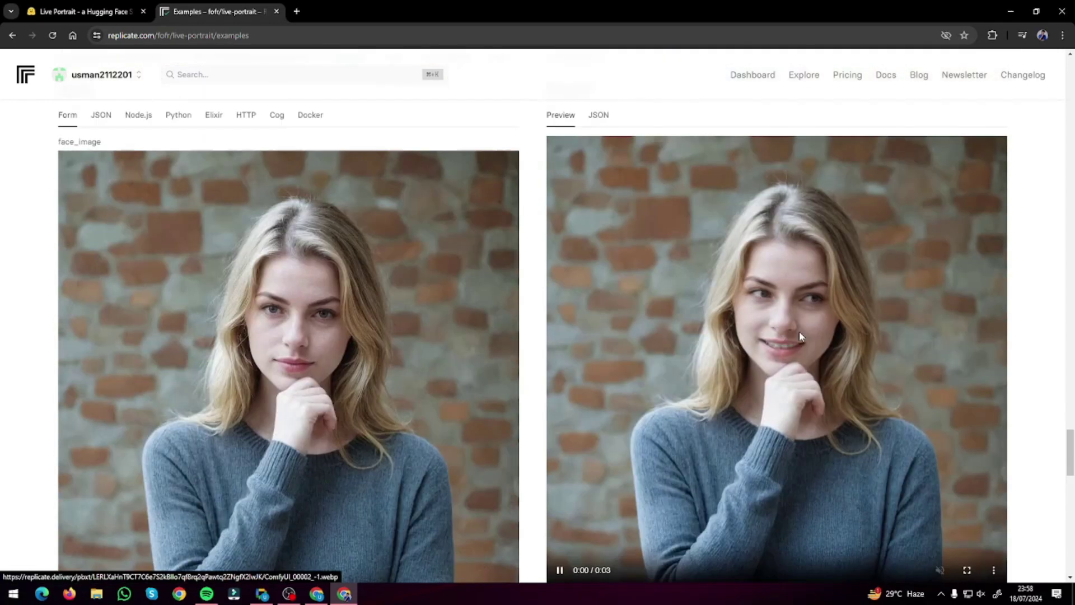
pyautogui.scroll(-3, 733, 327)
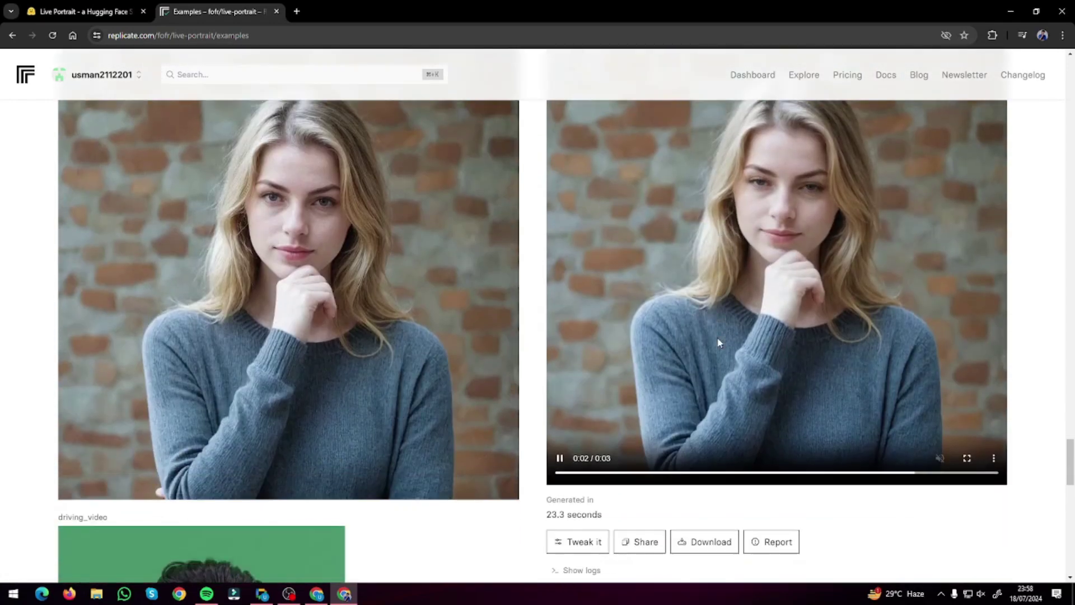
# Go back to the LivePortrait Space and remove the Mona Lisa source portrait
pyautogui.scroll(-12, 722, 313)
pyautogui.scroll(-5, 666, 311)
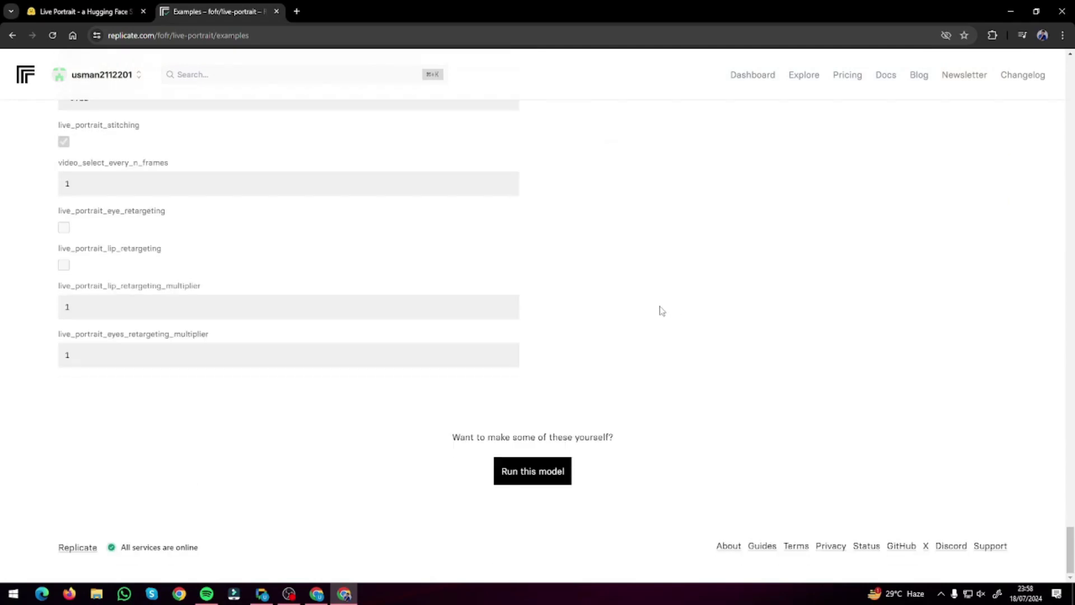
pyautogui.hotkey('ctrl', 'shift', 'Tab')
pyautogui.click(516, 244)
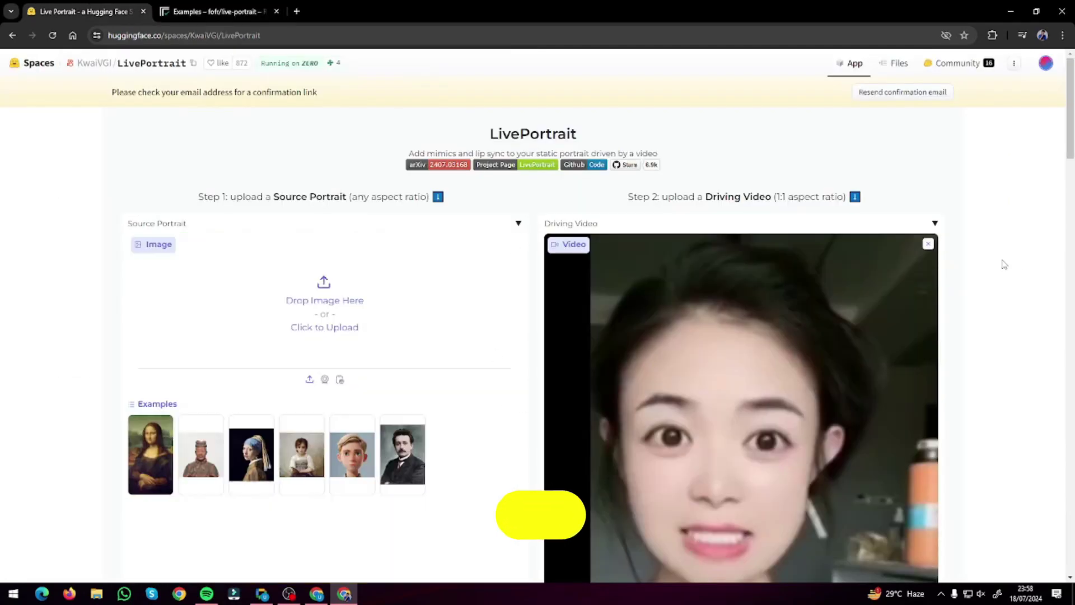
# Remove the driving video and upload the will-smith image from Pictures as source portrait
pyautogui.click(928, 244)
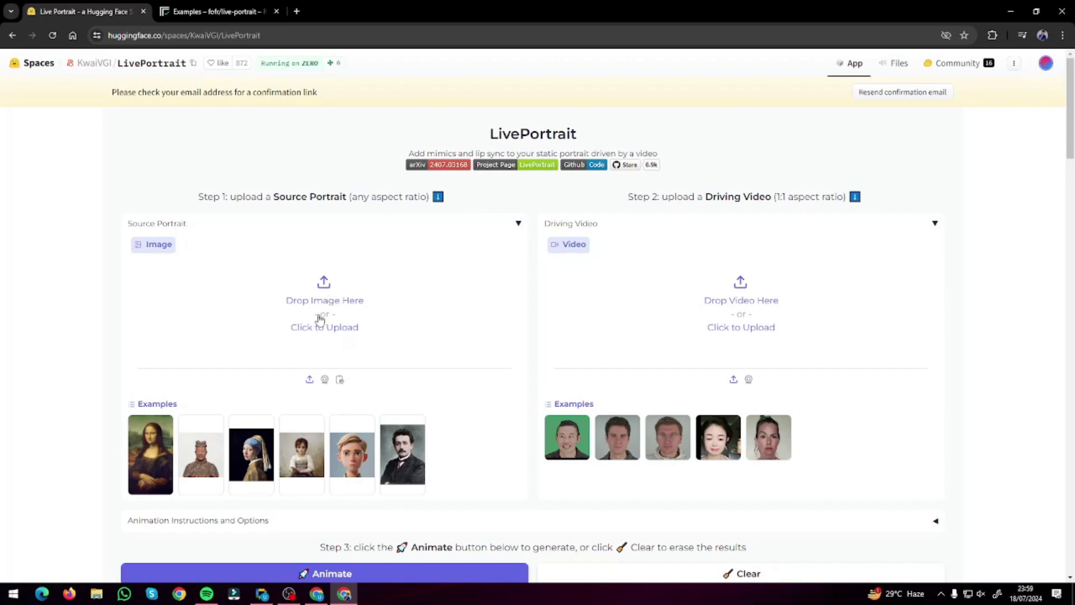
pyautogui.click(46, 183)
pyautogui.scroll(-5, 240, 179)
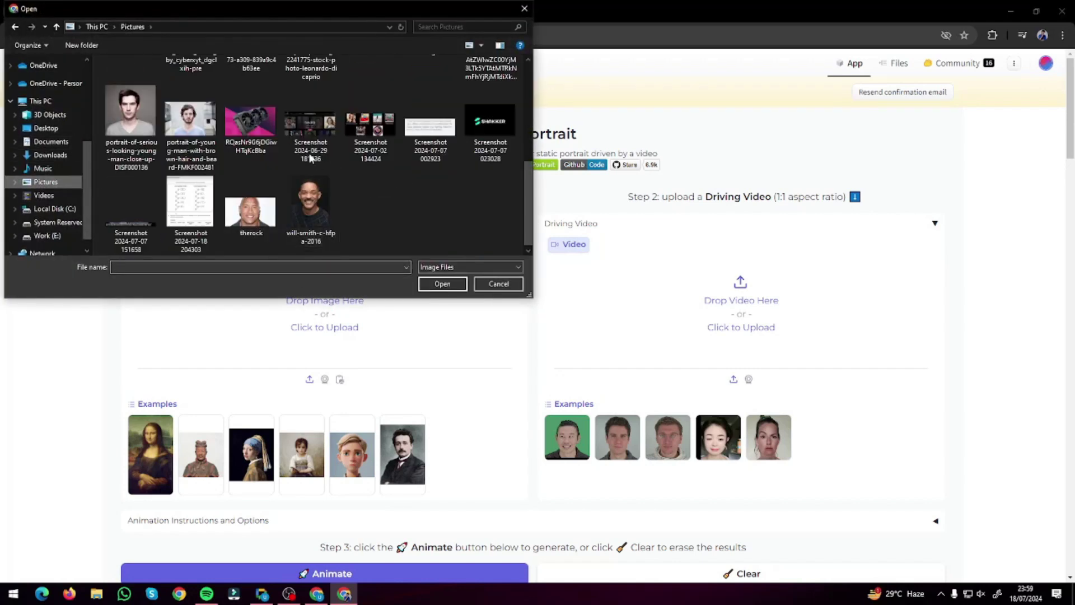
pyautogui.doubleClick(305, 209)
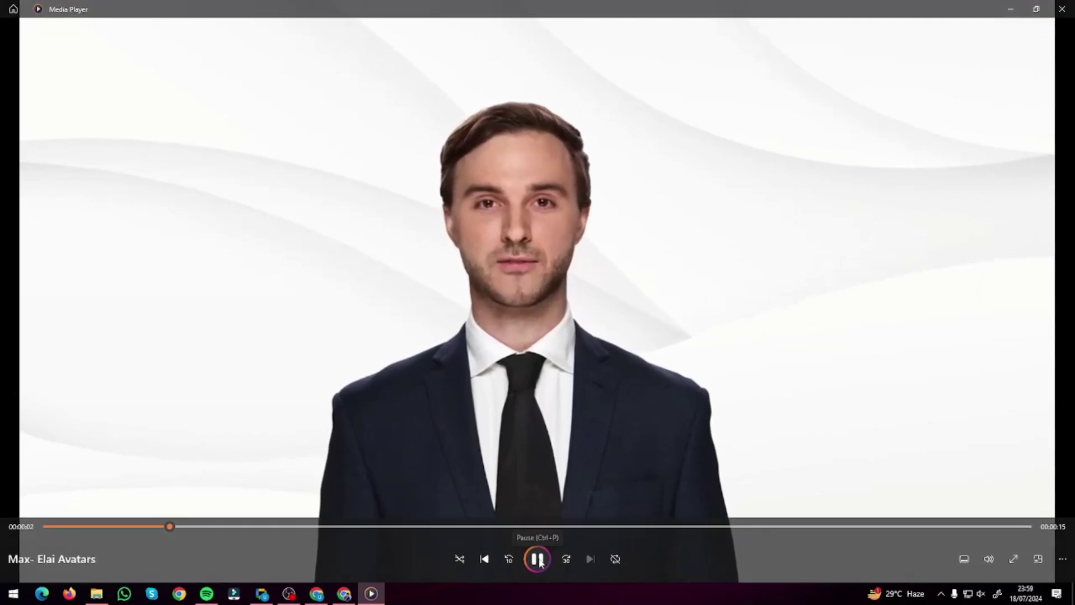
# Pause, resume and pause the Max- Elai Avatars clip, then minimize Windows Media Player
pyautogui.click(538, 559)
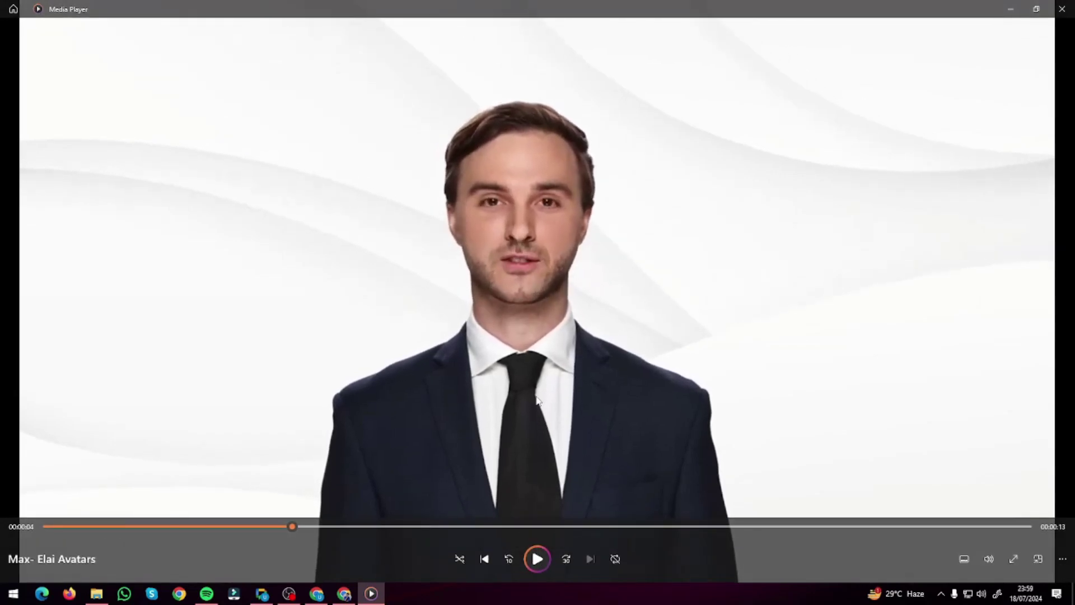
pyautogui.click(539, 560)
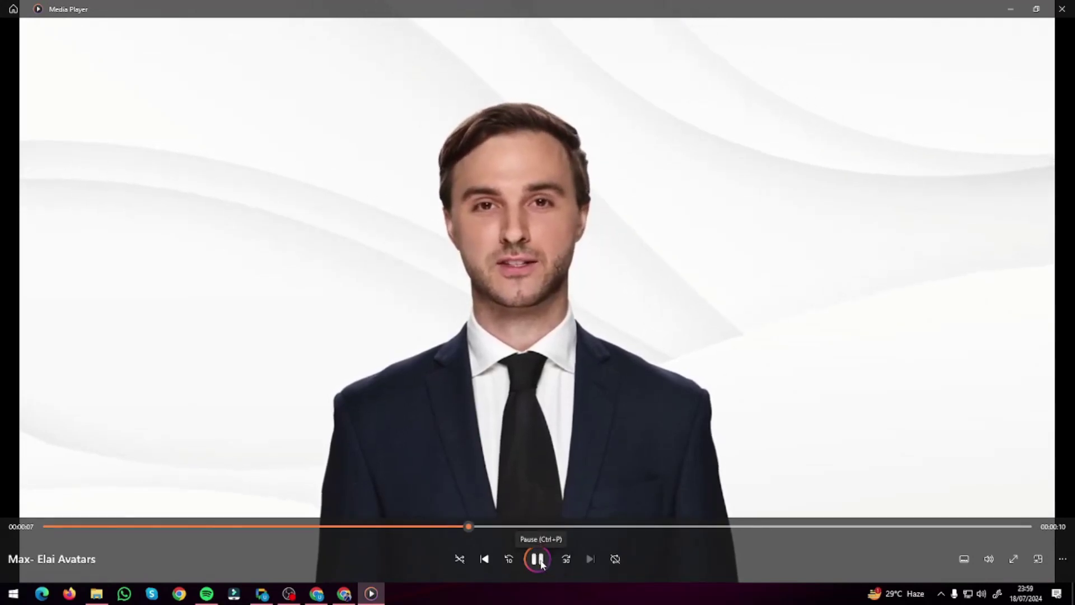
pyautogui.click(539, 559)
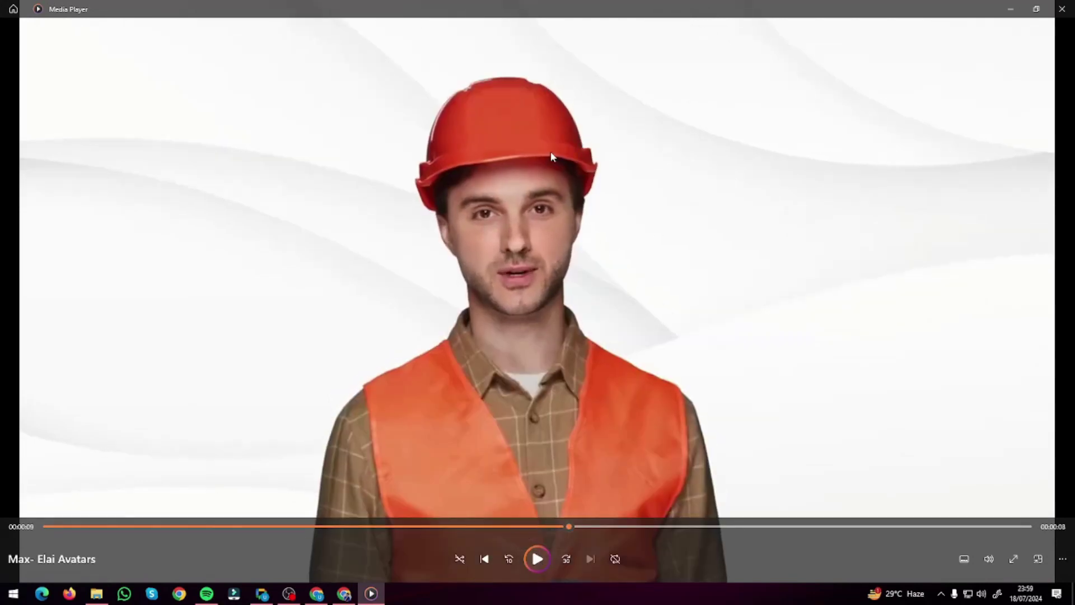
pyautogui.click(1012, 9)
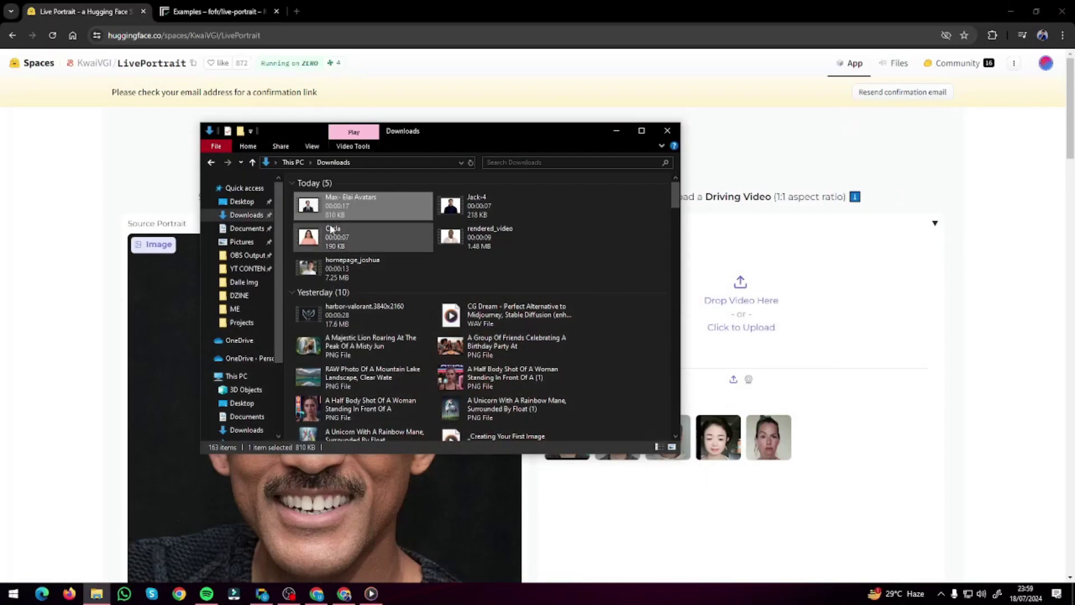
# Drag the Max- Elai Avatars clip from Downloads onto the Driving Video drop zone
pyautogui.moveTo(566, 126); pyautogui.dragTo(458, 119)
pyautogui.moveTo(206, 203); pyautogui.dragTo(810, 297)
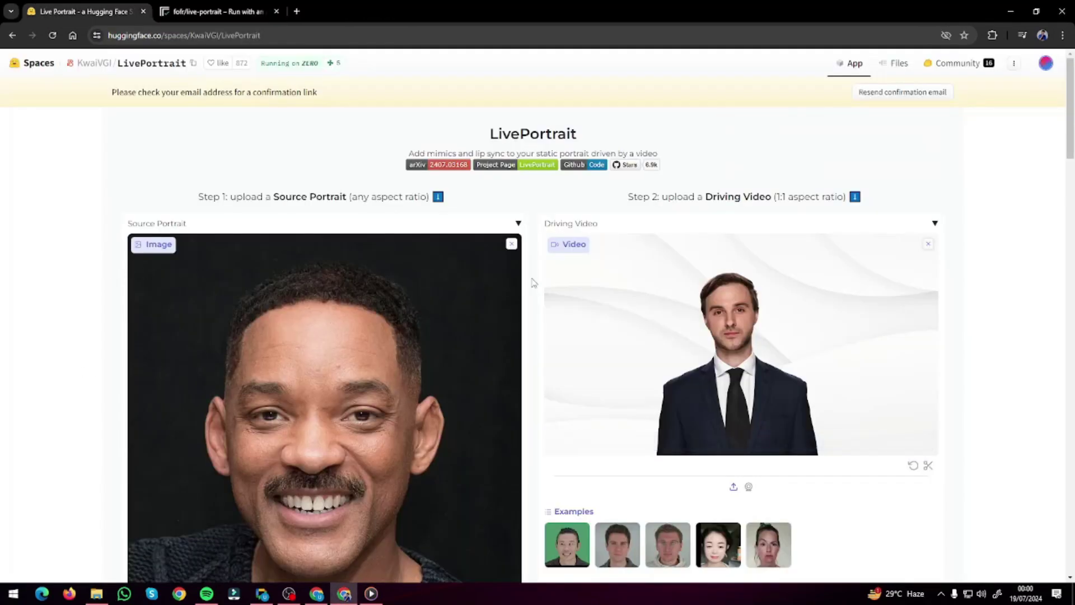
pyautogui.scroll(-5, 512, 291)
pyautogui.scroll(-6, 504, 289)
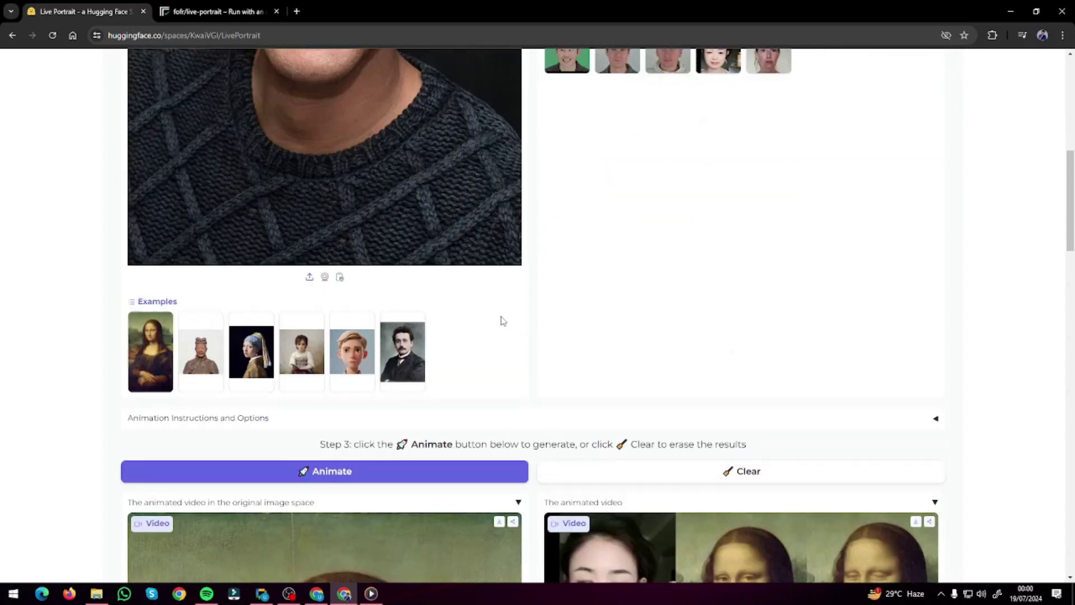
# Run Animate for the man's portrait and check the Driving Video panel, which shows an Error
pyautogui.click(352, 354)
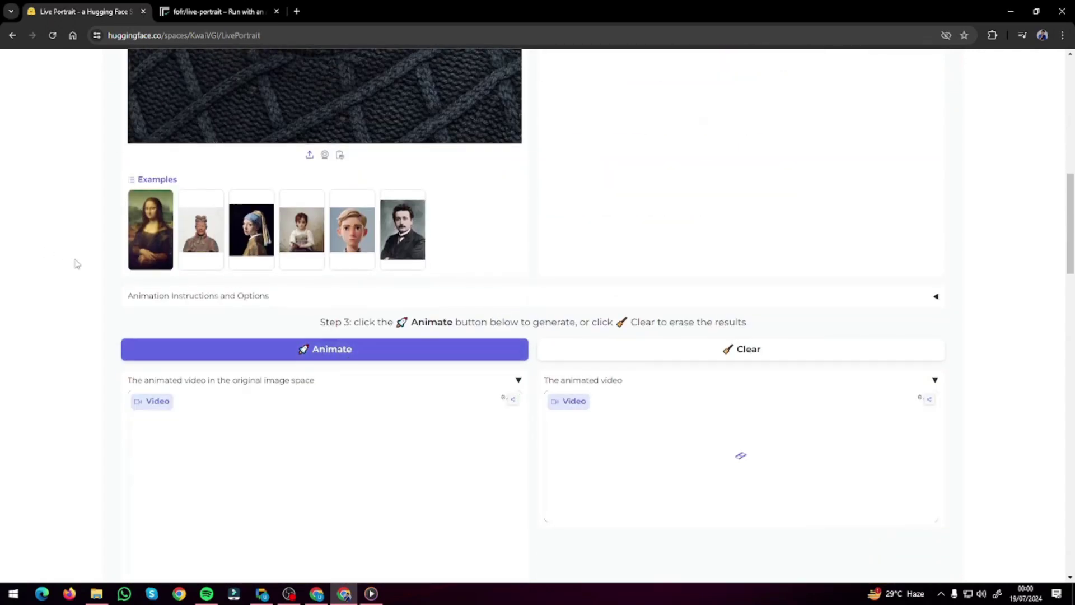
pyautogui.scroll(10, 81, 262)
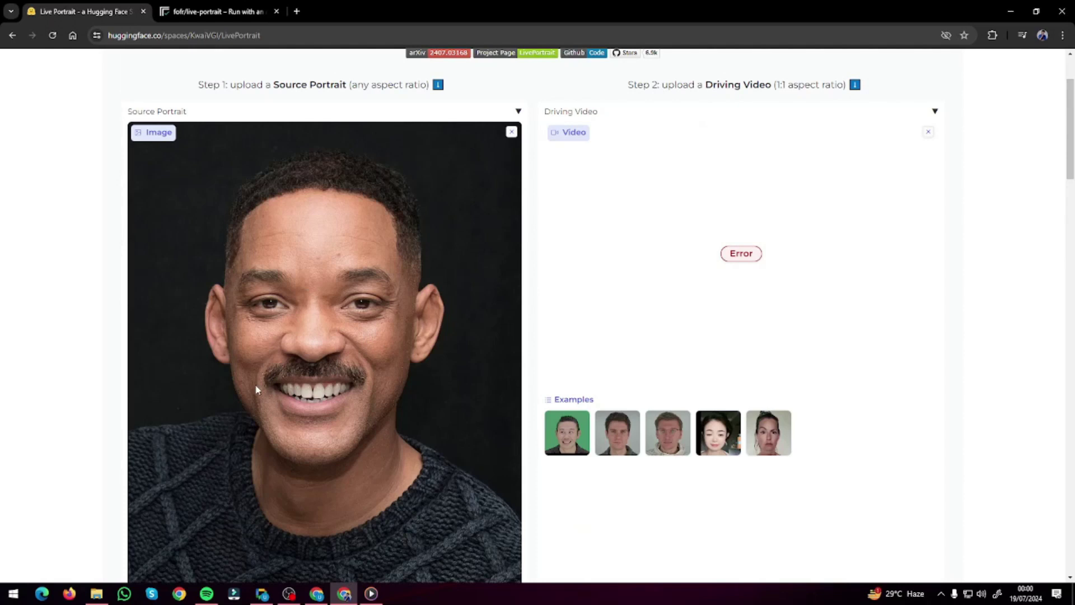
pyautogui.scroll(-18, 263, 426)
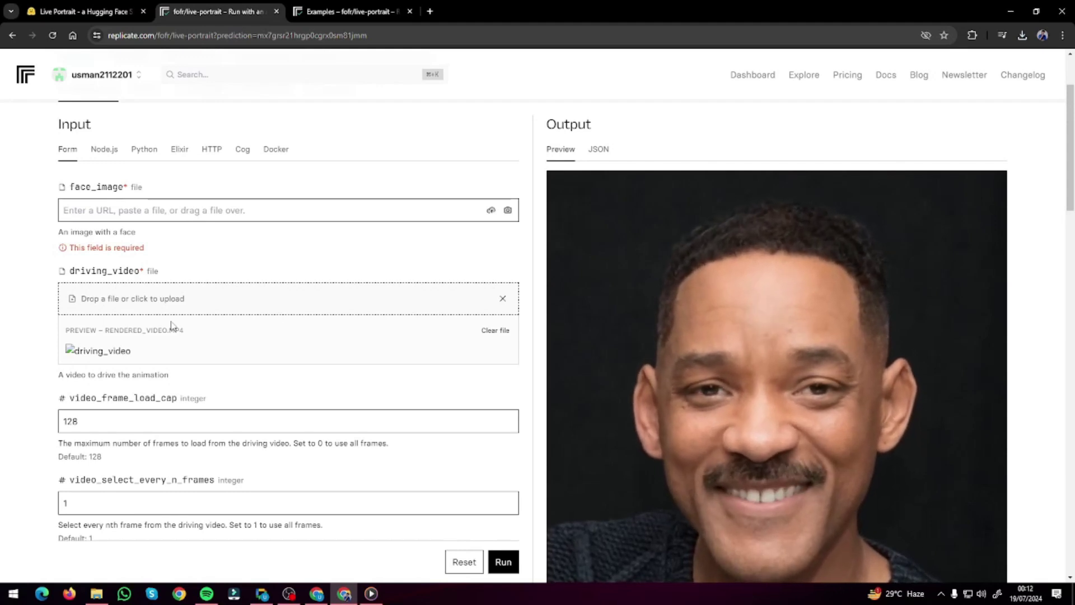
# On Replicate, upload the young man's blue-background photo from Pictures as face_image
pyautogui.hotkey('ctrl', 'shift', 'Tab')
pyautogui.scroll(-4, 211, 283)
pyautogui.scroll(4, 1, 190)
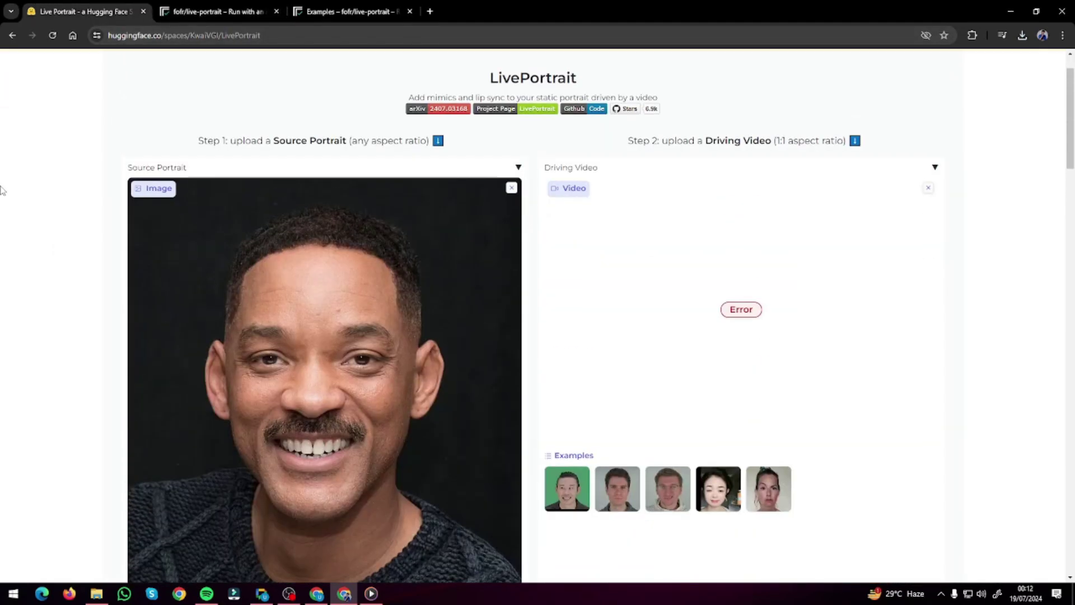
pyautogui.click(195, 8)
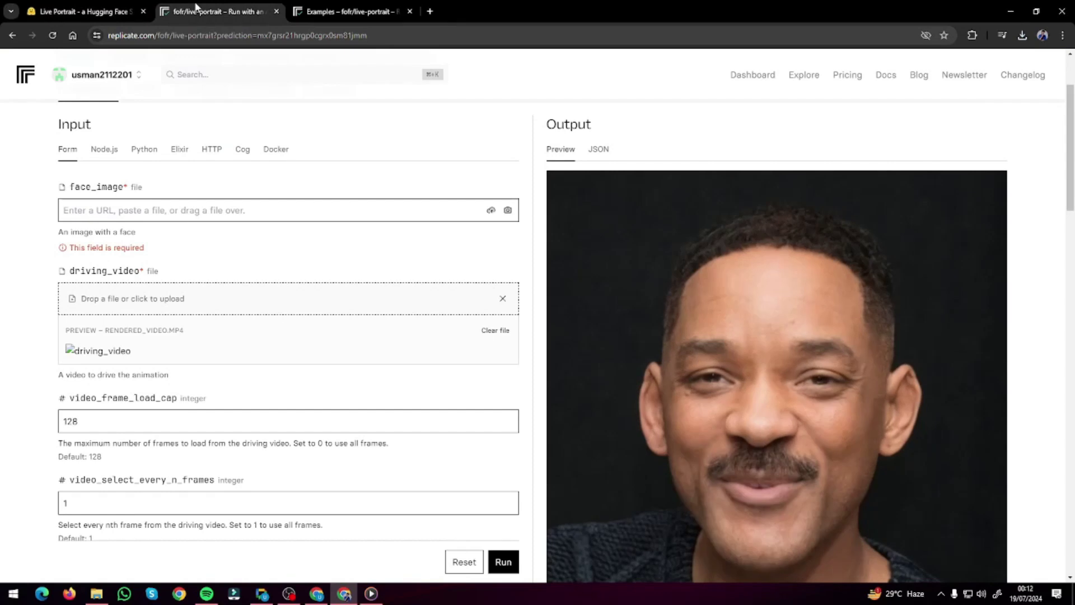
pyautogui.scroll(2, 158, 221)
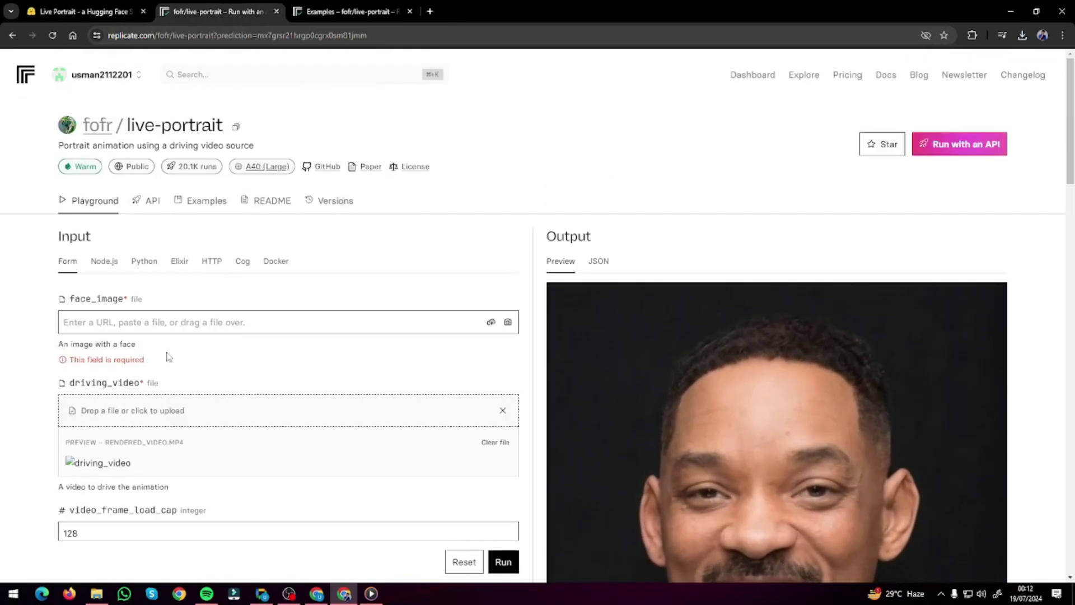
pyautogui.click(492, 322)
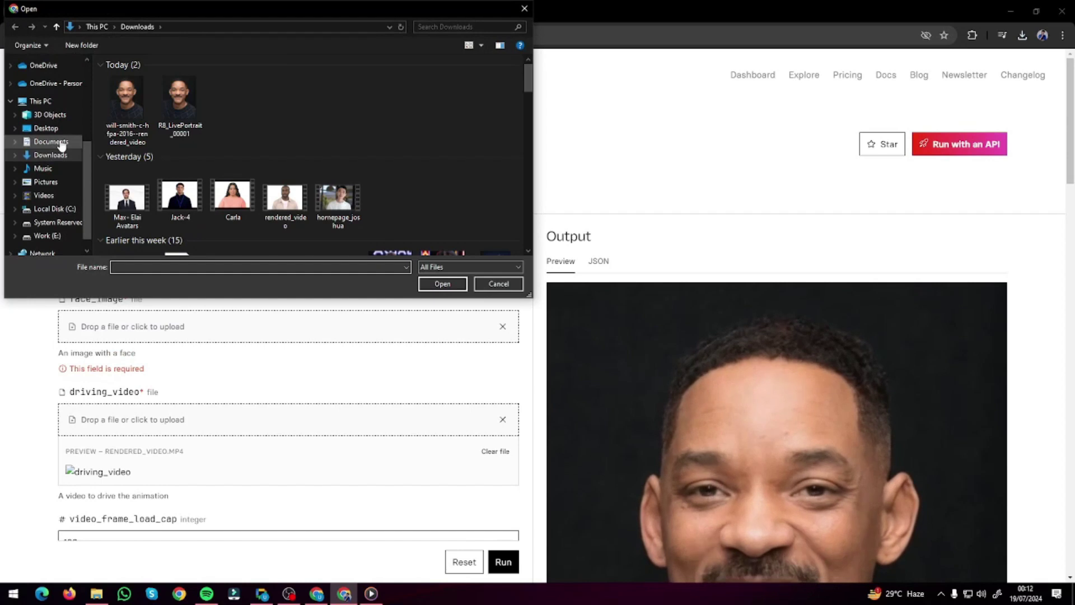
pyautogui.click(57, 142)
pyautogui.click(46, 181)
pyautogui.doubleClick(513, 203)
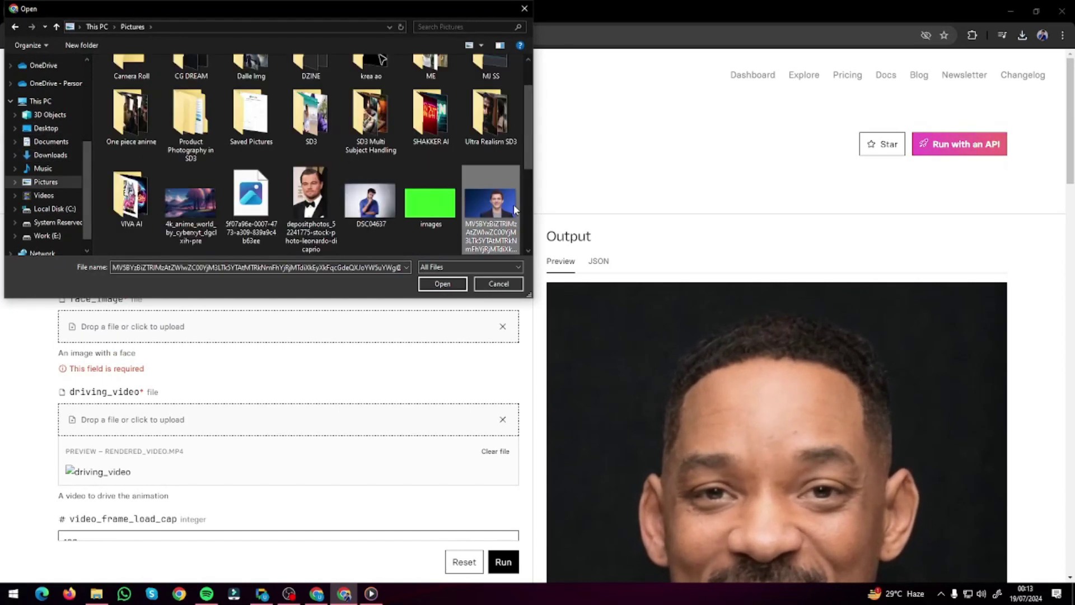
# Scroll down to driving_video and browse for a new driving video file
pyautogui.scroll(-2, 312, 335)
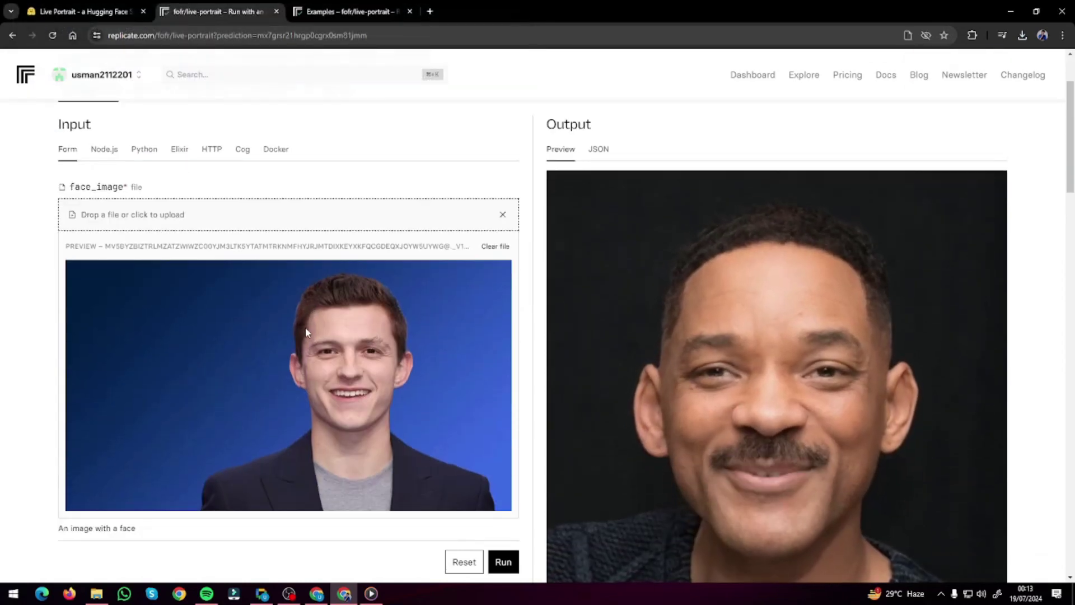
pyautogui.scroll(-2, 252, 350)
pyautogui.scroll(-1, 202, 325)
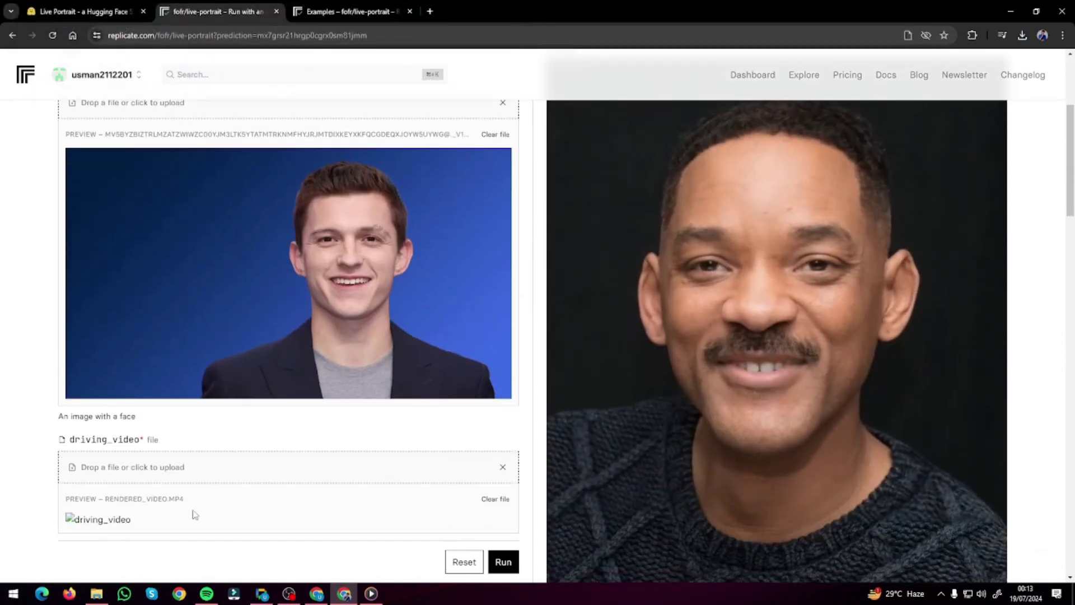
pyautogui.click(193, 477)
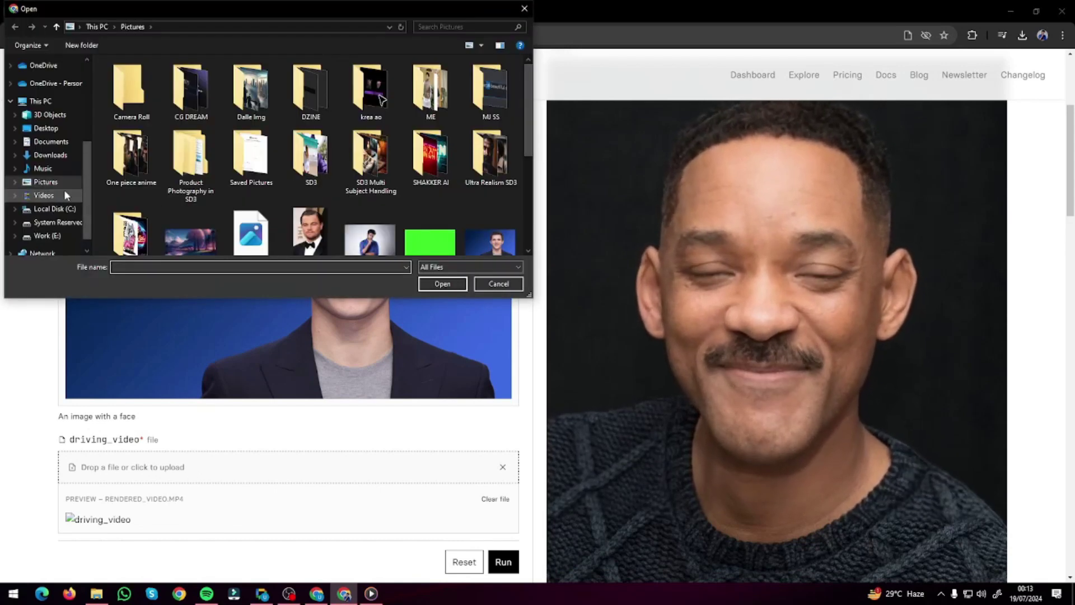
# Go to the Videos folder in the file dialog to find the driving video
pyautogui.click(46, 195)
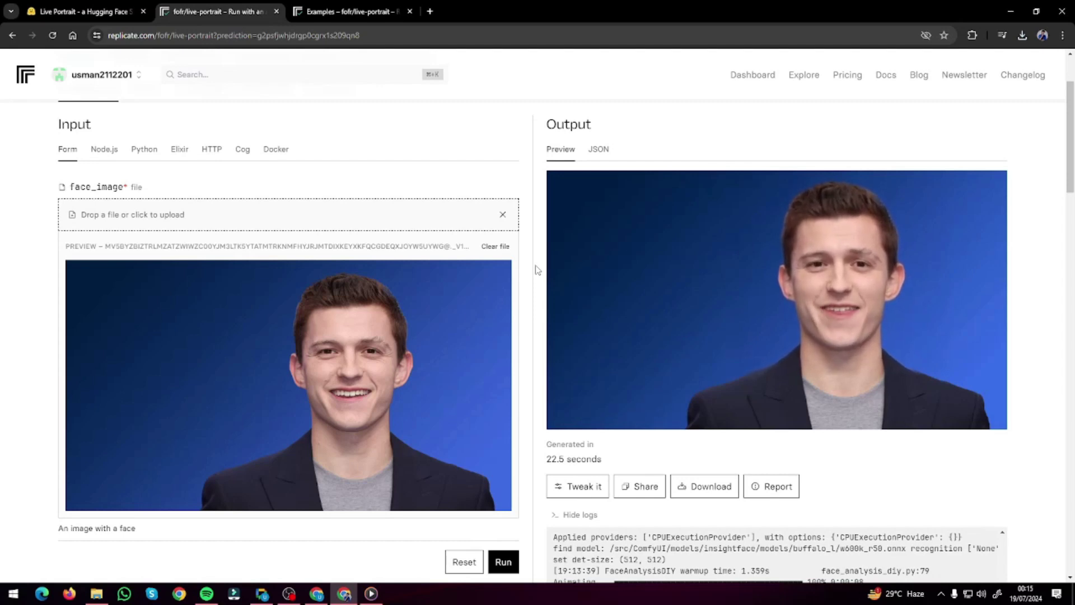
# Switch from the Replicate result back to the LivePortrait Space tab, where the driving video slot shows an error
pyautogui.scroll(2, 536, 270)
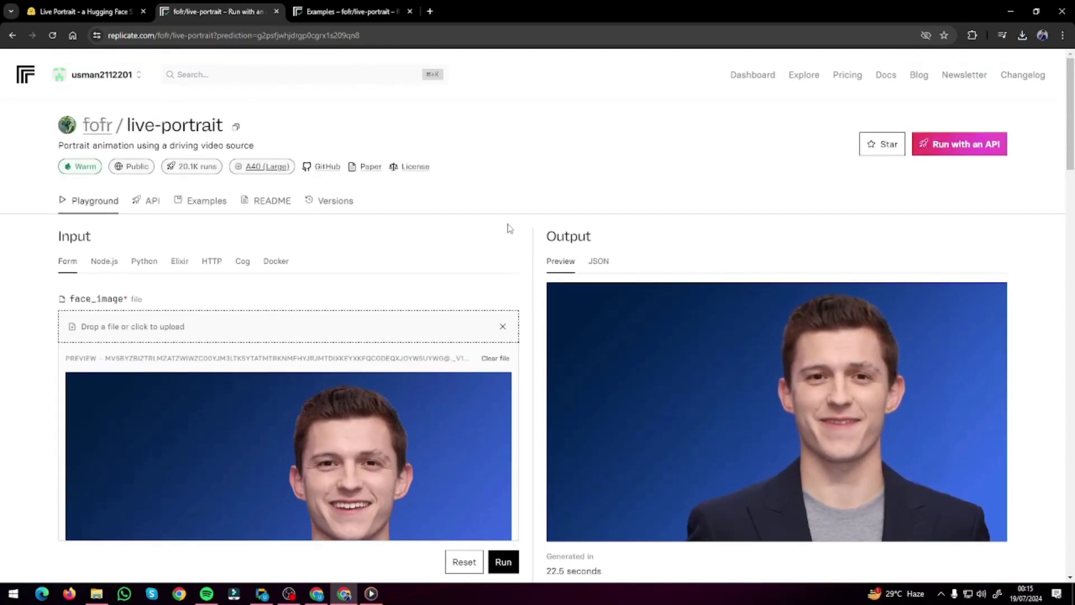
pyautogui.hotkey('ctrl', 'shift', 'Tab')
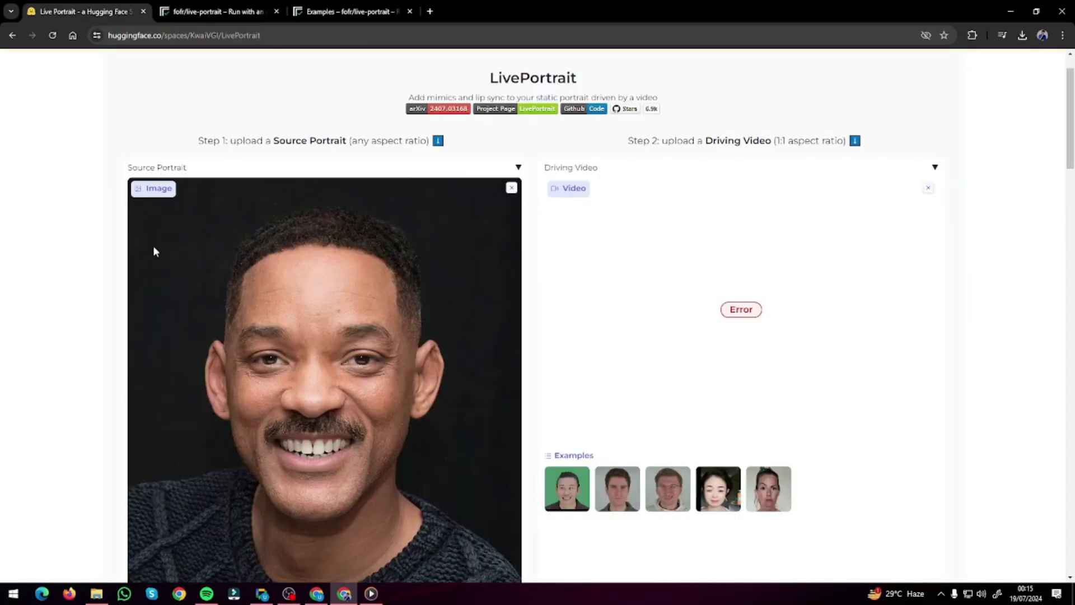
pyautogui.scroll(1, 84, 317)
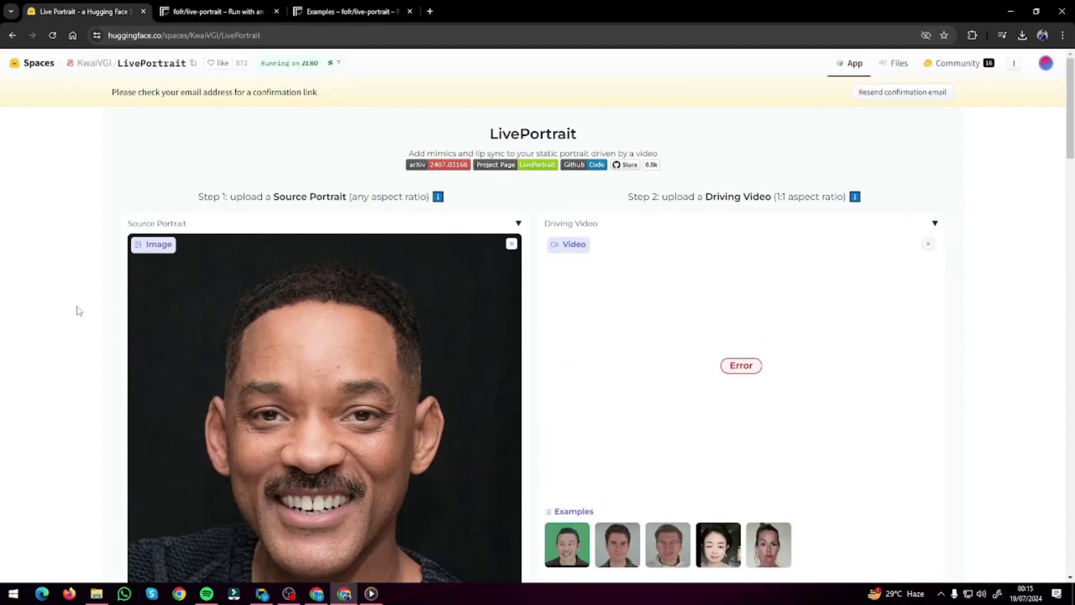